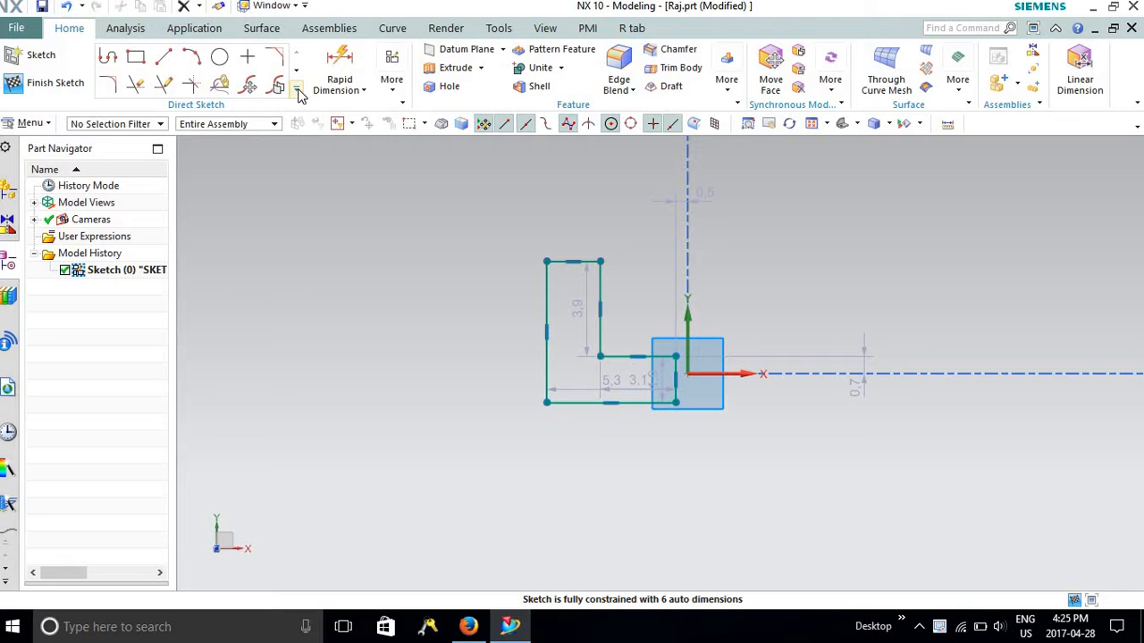
# Step: Fillet the L-profile's upper corner nearest the Y axis using the Trim method, with a freehand radius of about 1.1
pyautogui.click(297, 93)
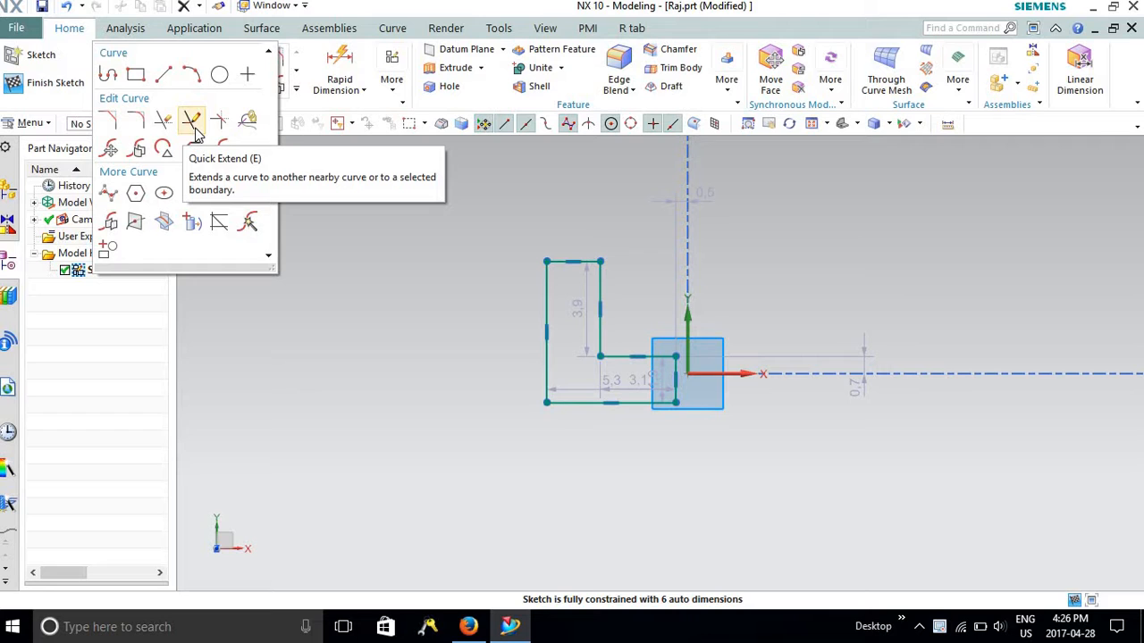
pyautogui.click(142, 120)
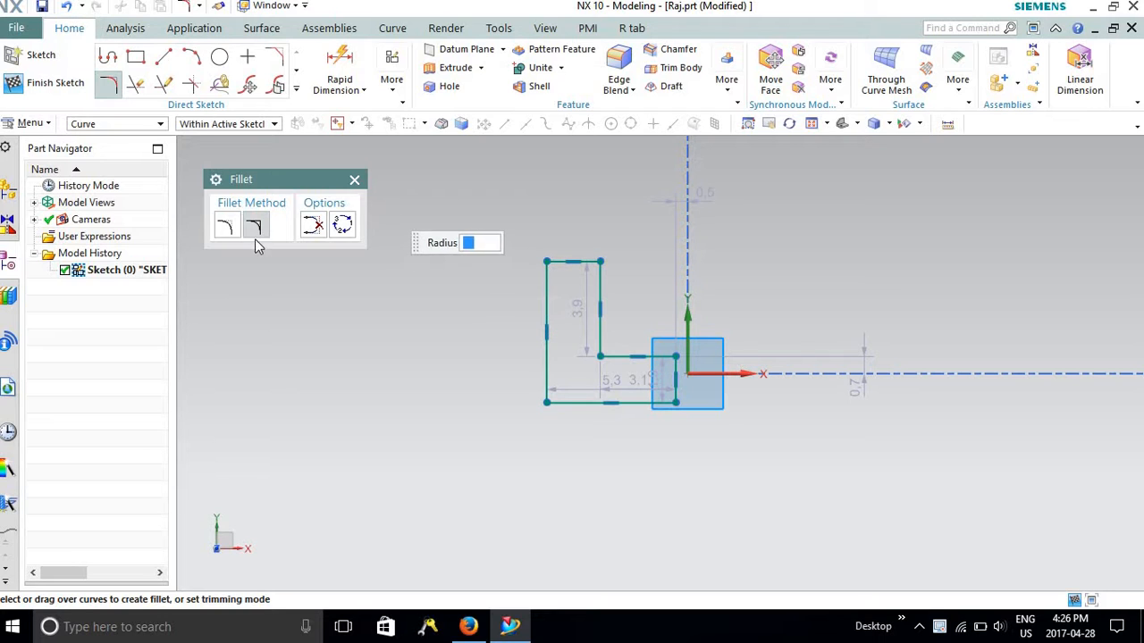
pyautogui.click(224, 226)
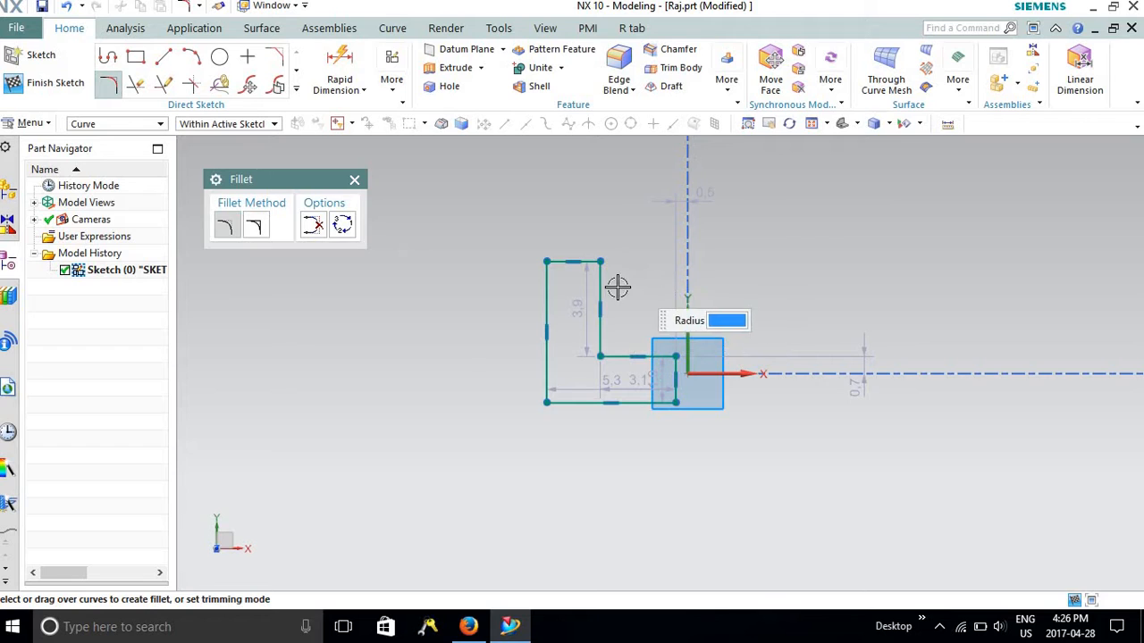
pyautogui.scroll(2, 616, 283)
pyautogui.scroll(1, 441, 305)
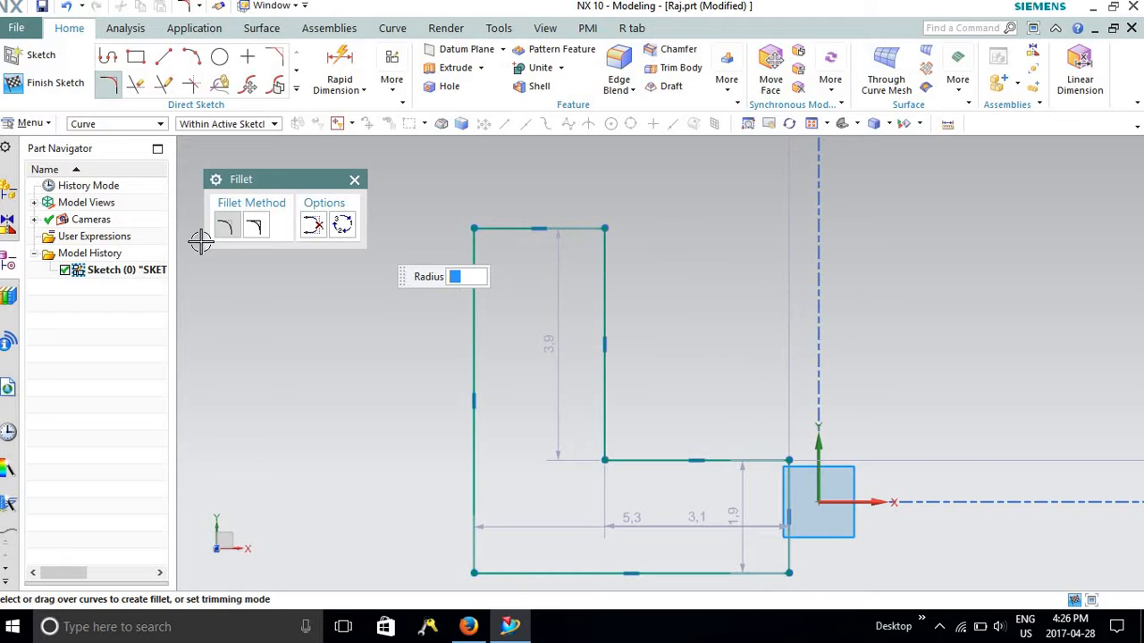
pyautogui.click(604, 263)
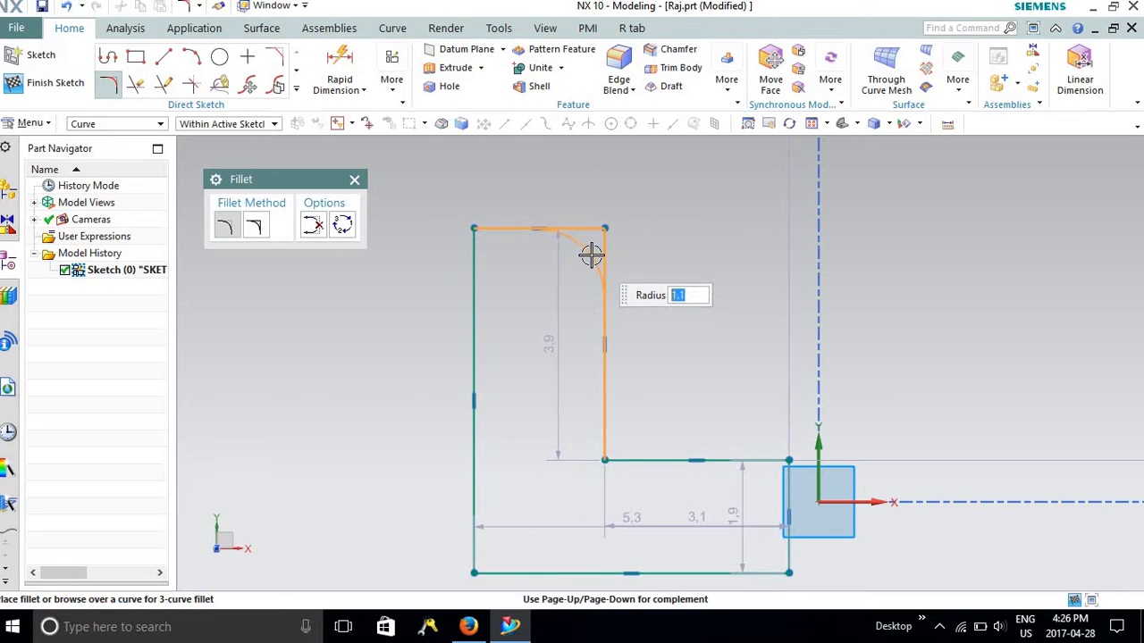
pyautogui.click(671, 436)
# Step: Add a freehand trimmed fillet at the L-profile's inner corner and end the Fillet command
pyautogui.scroll(-1, 649, 444)
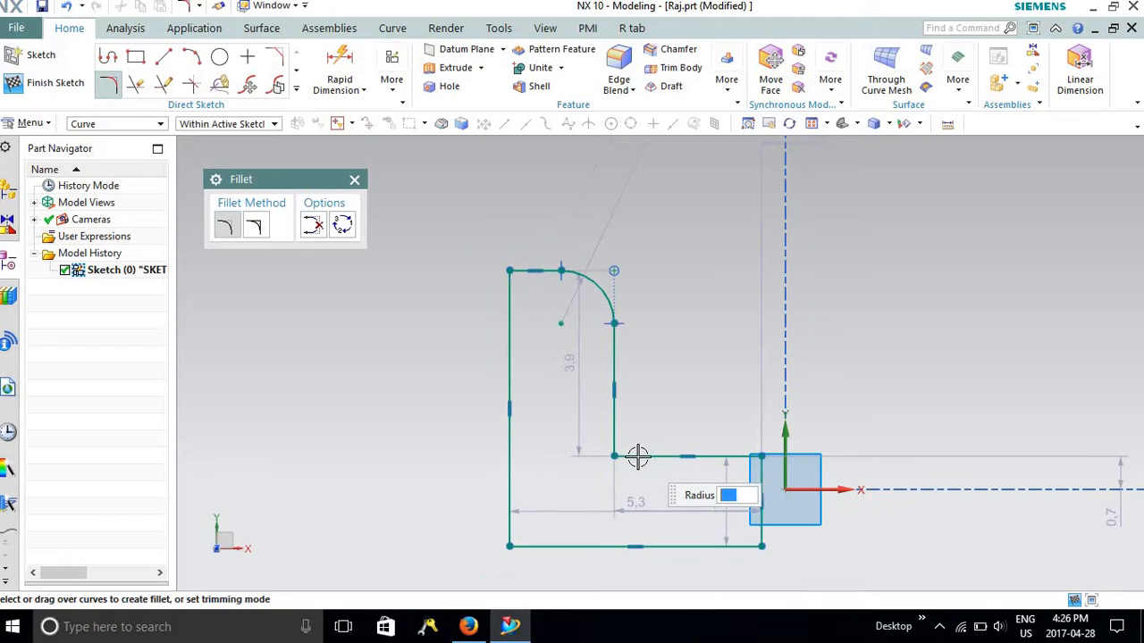
pyautogui.click(628, 456)
pyautogui.click(615, 420)
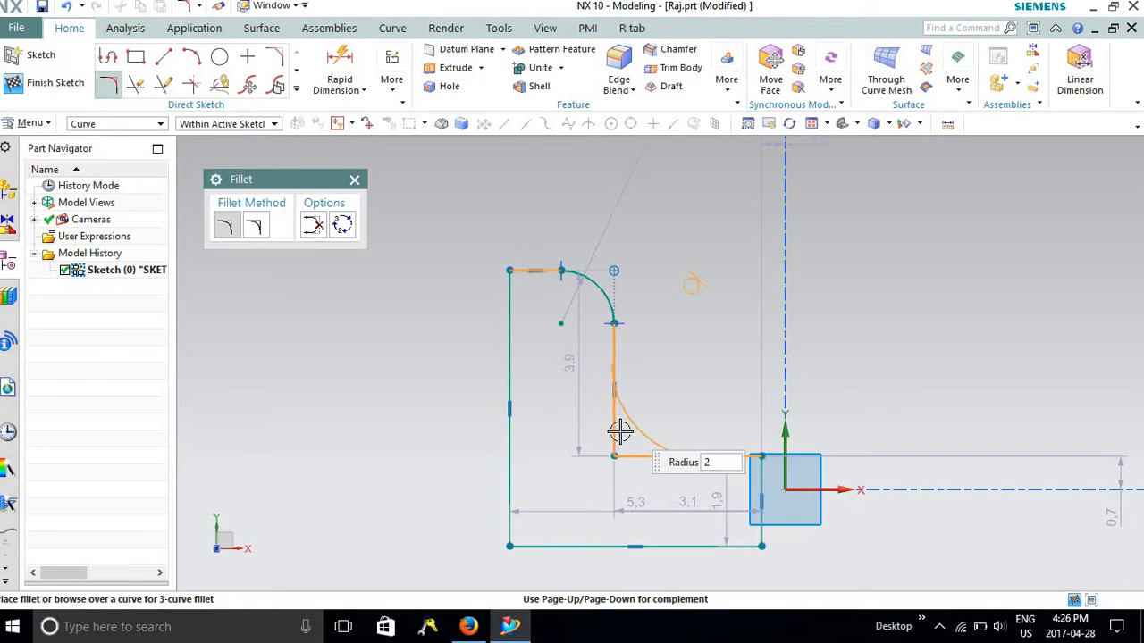
pyautogui.click(702, 416)
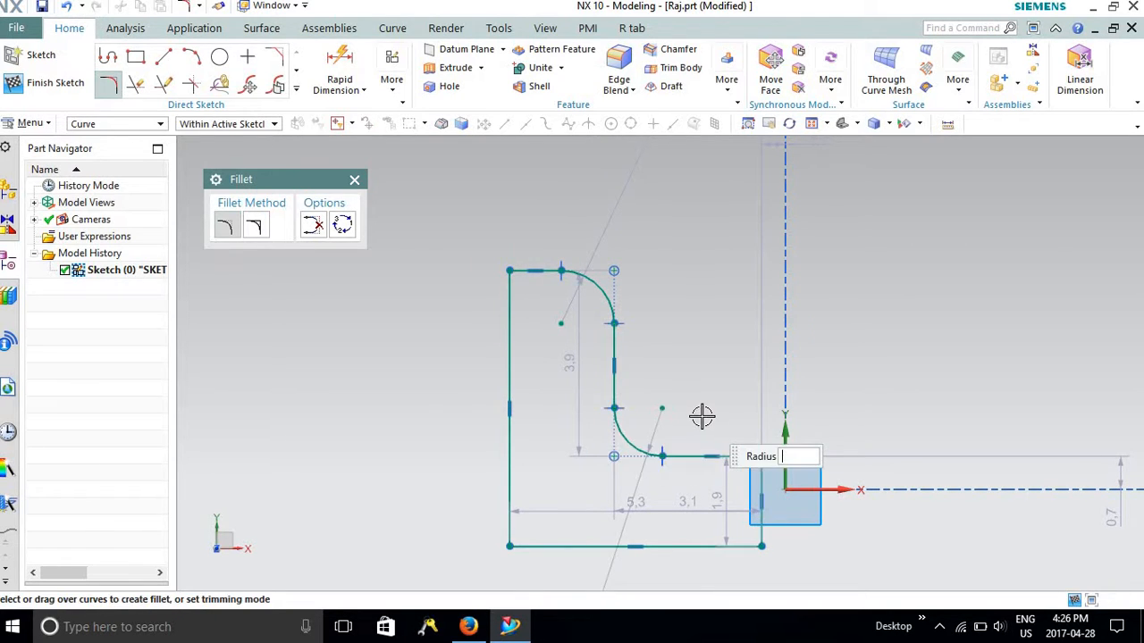
pyautogui.scroll(1, 703, 417)
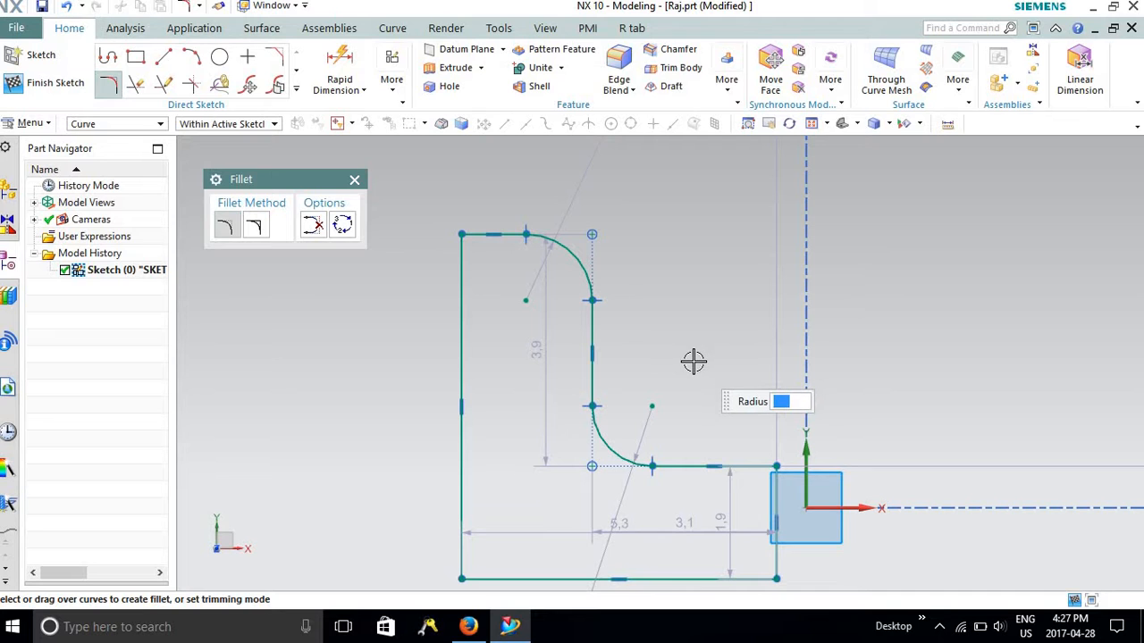
pyautogui.click(357, 183)
pyautogui.scroll(-2, 864, 566)
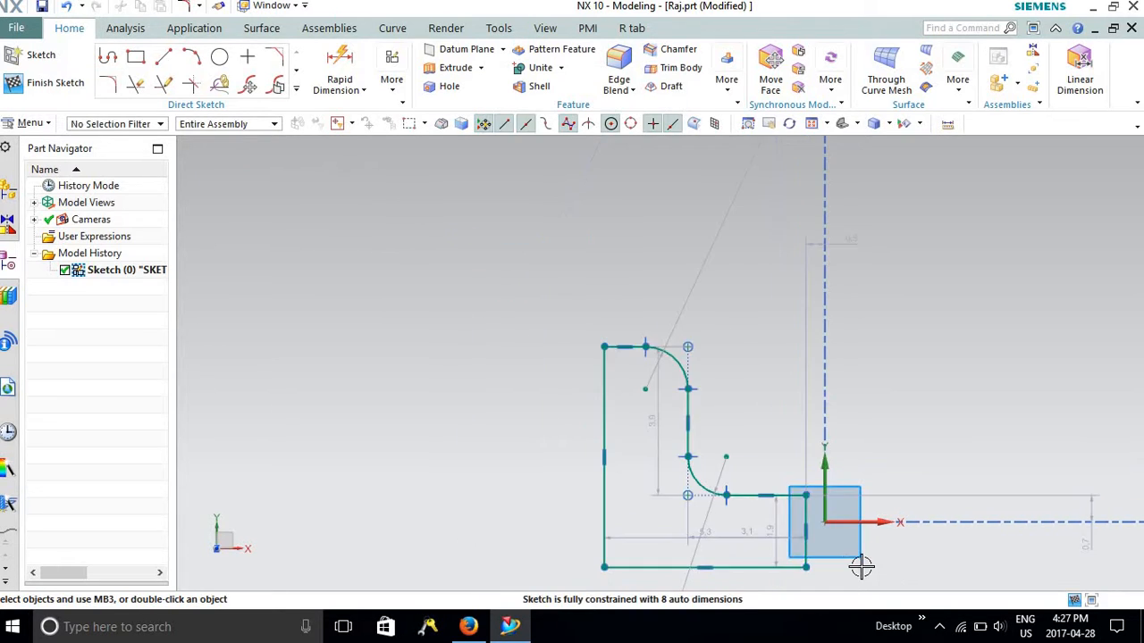
# Step: Undo both corner fillets on the L-profile
pyautogui.scroll(2, 855, 561)
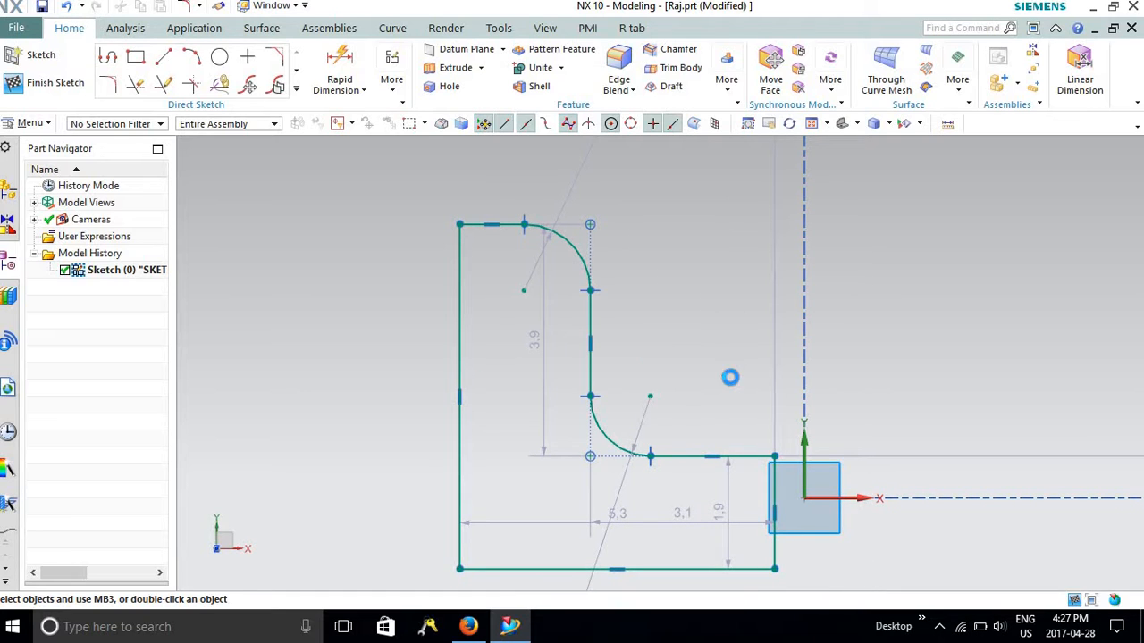
pyautogui.hotkey('ctrl', 'z')
pyautogui.hotkey('ctrl', 'z')
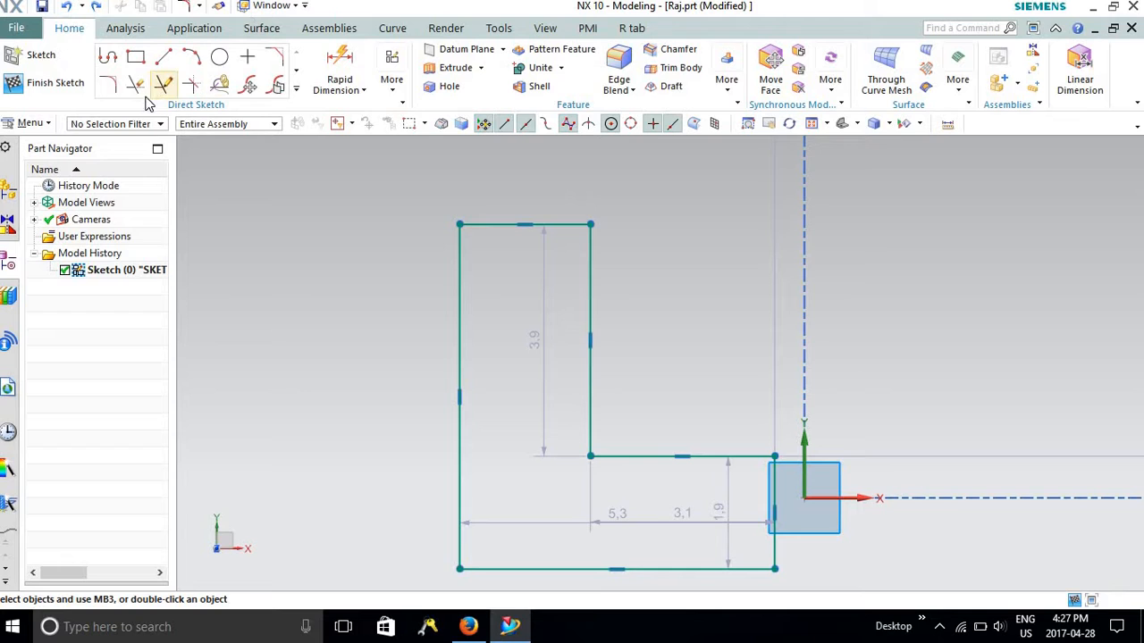
# Step: Try a trimmed fillet with radius 0.5 at the L-profile's inner corner and undo it
pyautogui.click(107, 85)
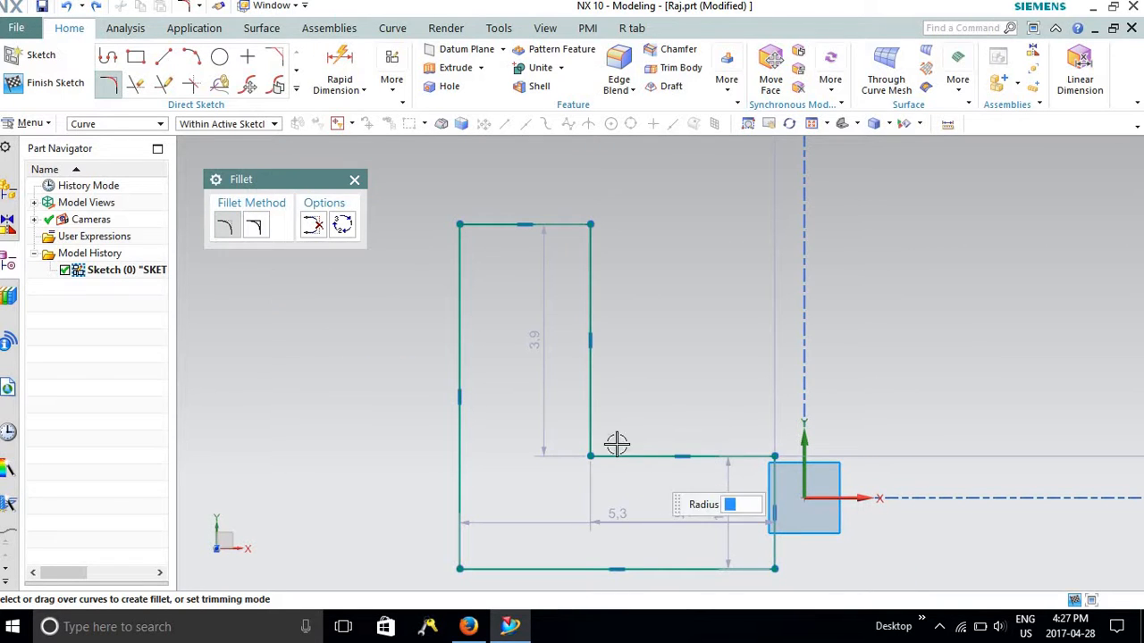
pyautogui.click(592, 397)
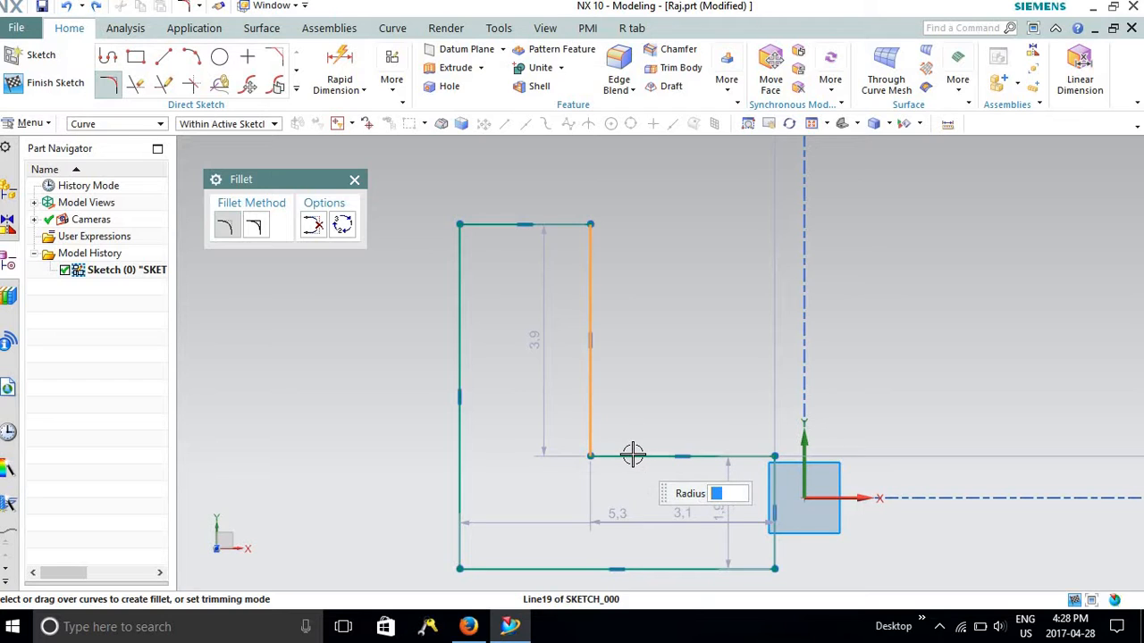
pyautogui.click(632, 455)
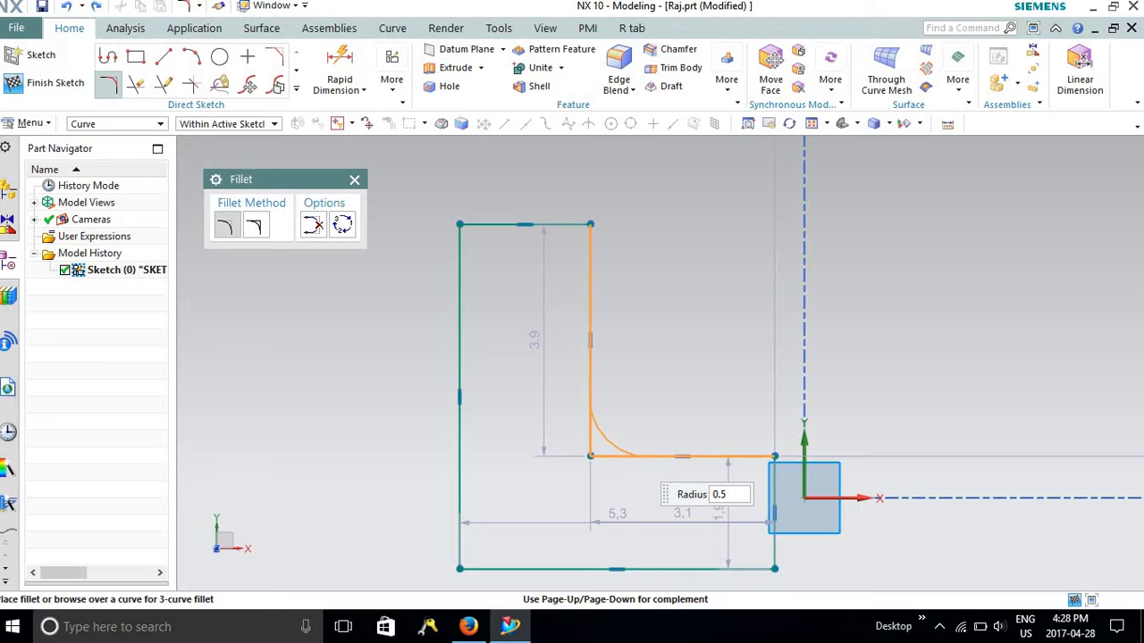
pyautogui.click(632, 455)
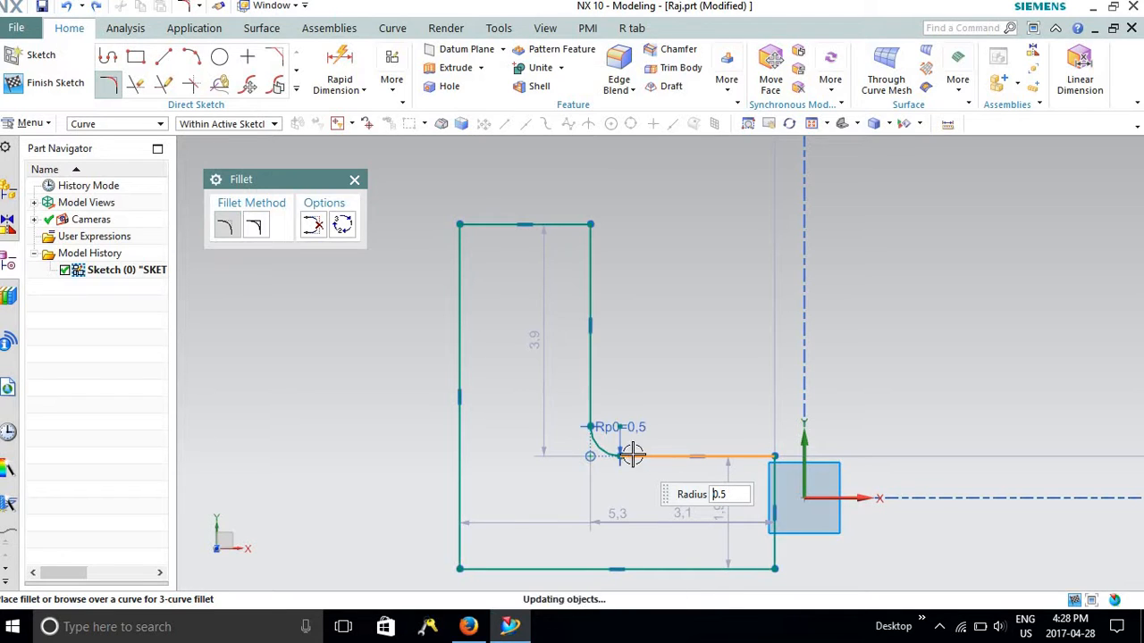
pyautogui.scroll(2, 658, 458)
pyautogui.scroll(1, 658, 458)
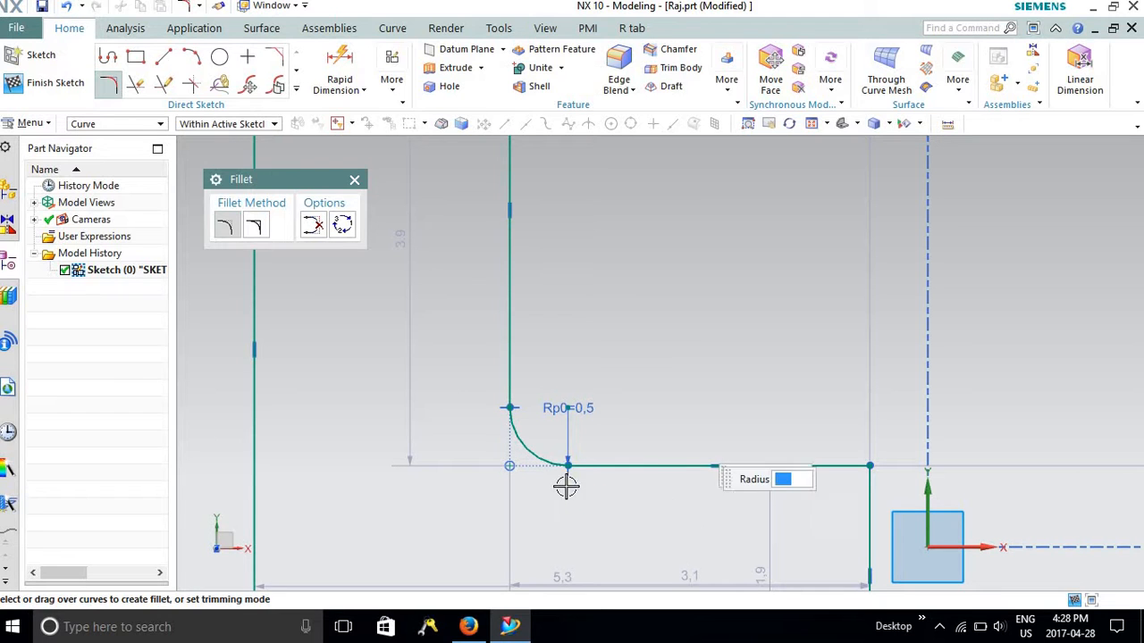
pyautogui.scroll(2, 492, 496)
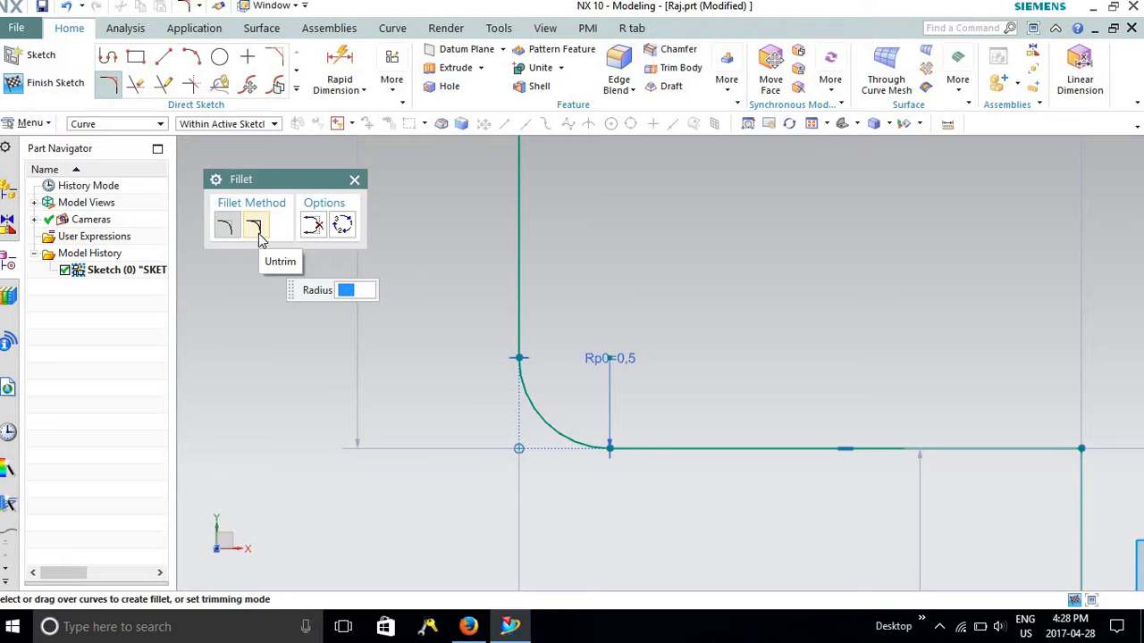
pyautogui.hotkey('ctrl', 'z')
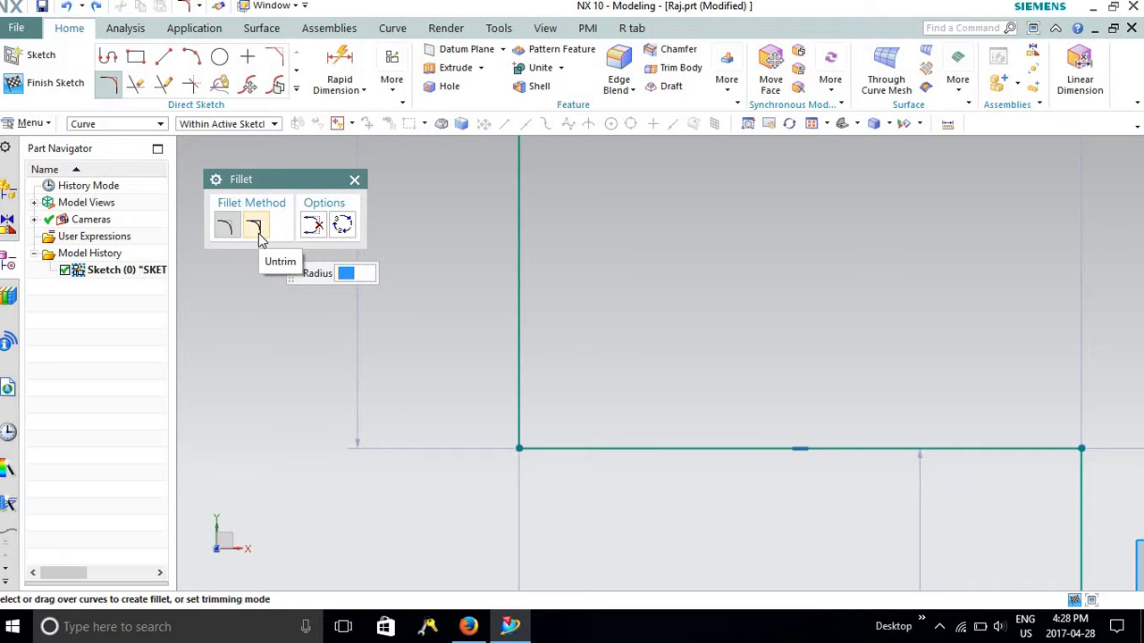
# Step: Fillet the L-profile's inner corner using the Untrim method with a radius of 0.5
pyautogui.click(256, 229)
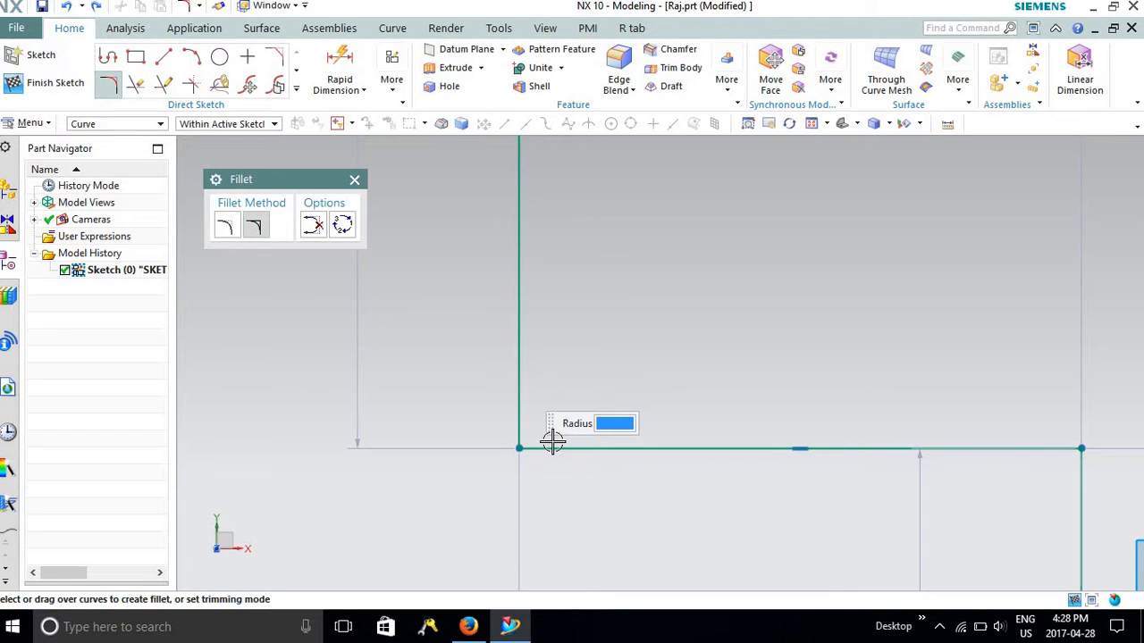
pyautogui.click(519, 384)
pyautogui.click(560, 449)
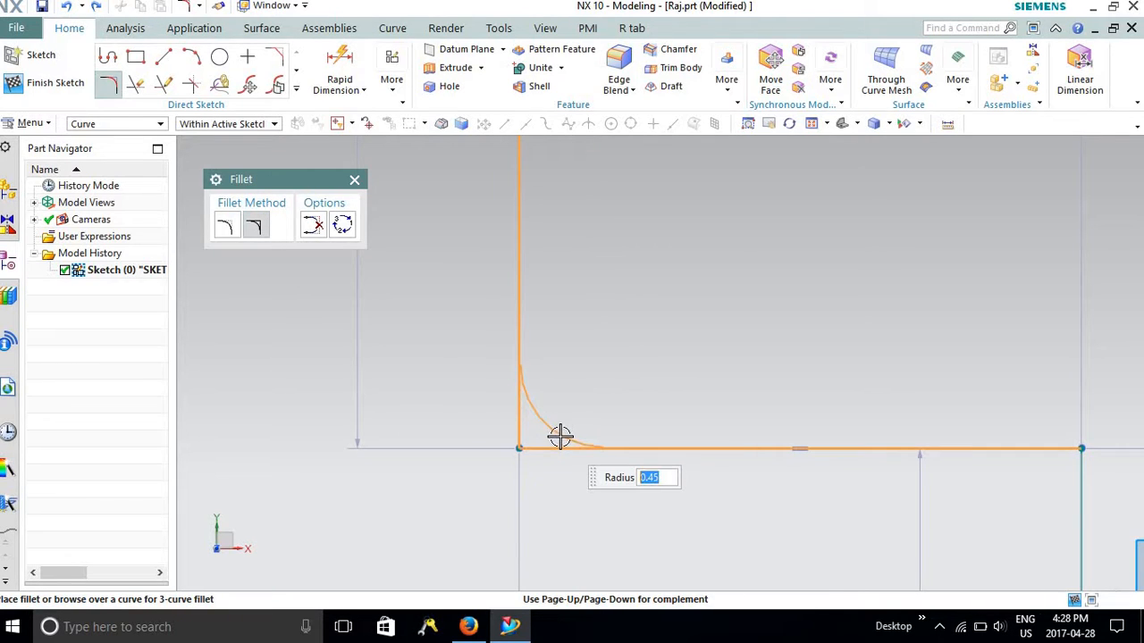
pyautogui.press('Return')
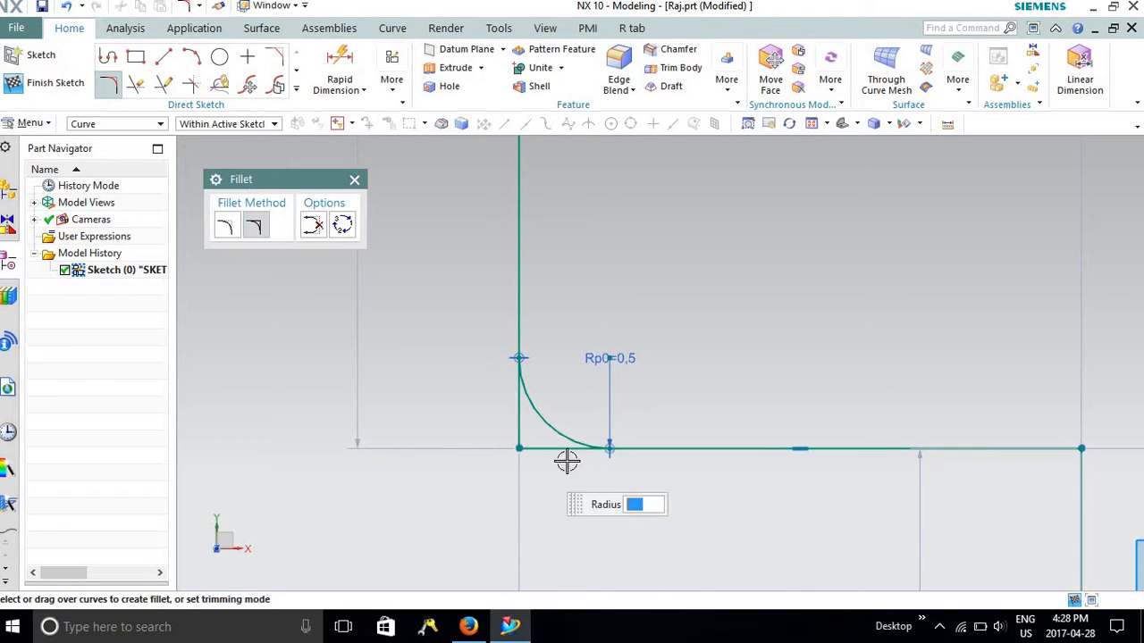
# Step: Examine the untrimmed fillet and the two lines meeting at the L-profile's inner corner
pyautogui.scroll(2, 556, 439)
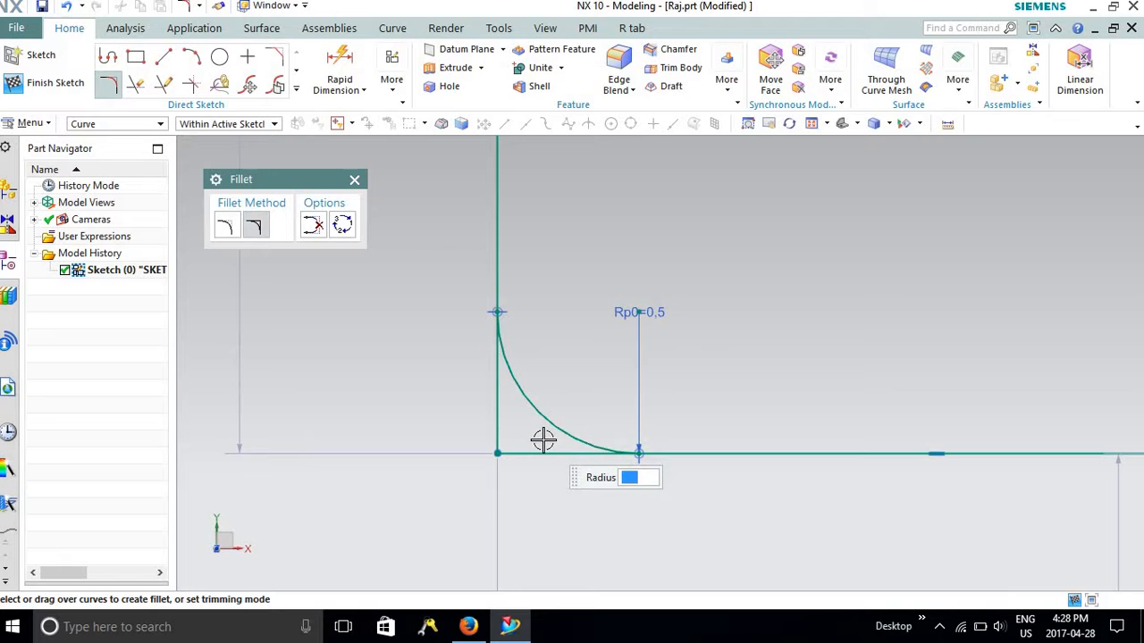
pyautogui.scroll(-1, 579, 465)
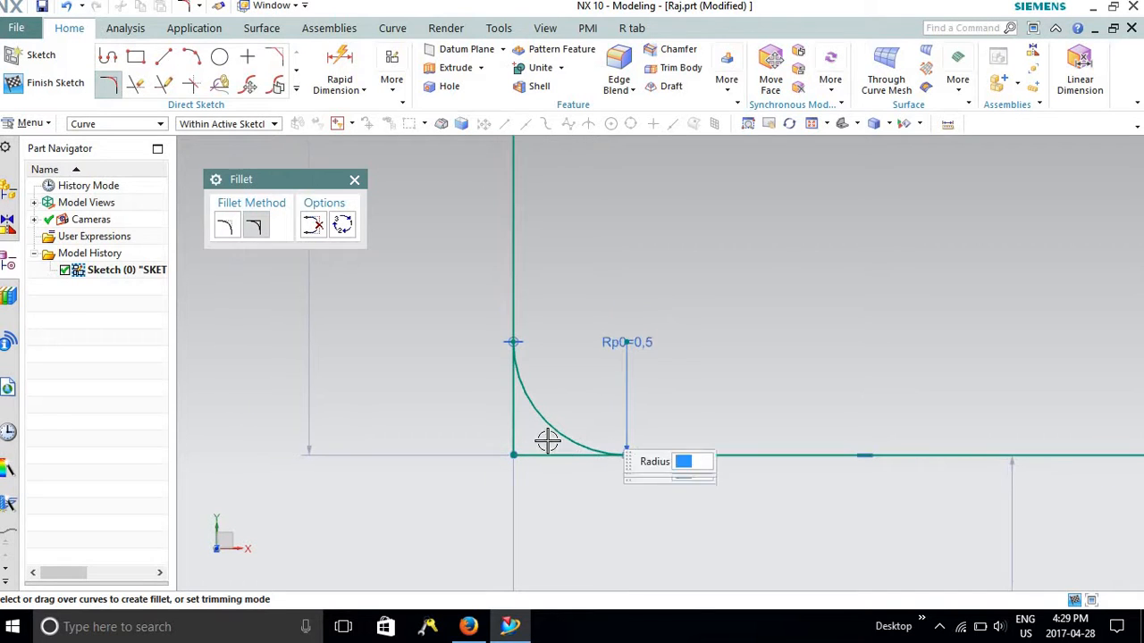
pyautogui.scroll(-5, 527, 440)
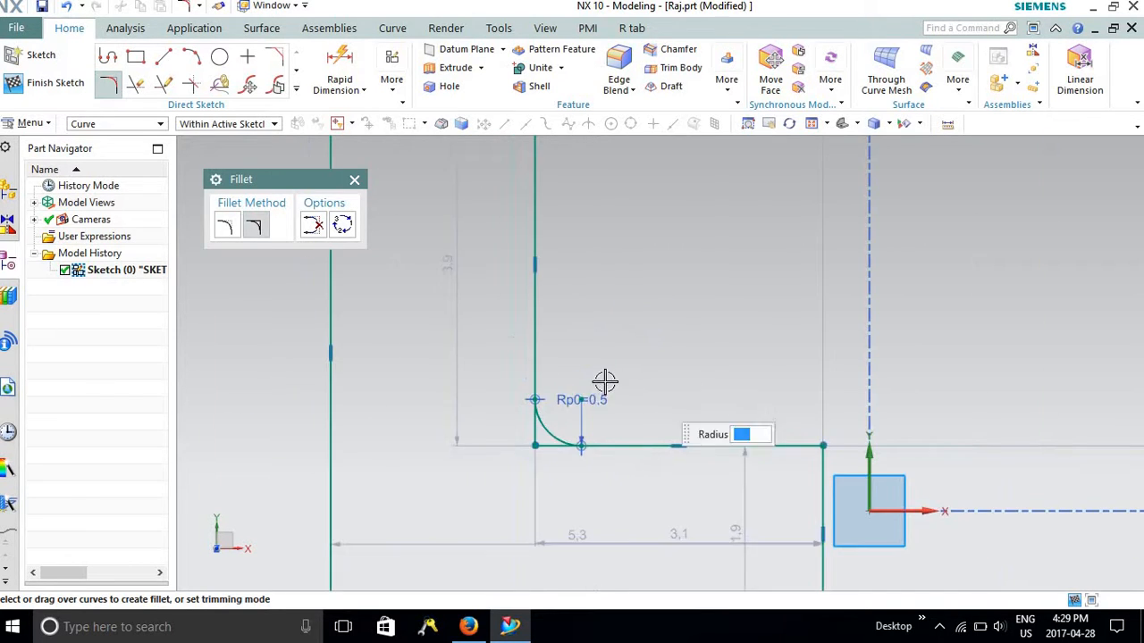
pyautogui.scroll(-2, 605, 383)
pyautogui.scroll(3, 797, 363)
pyautogui.scroll(-2, 468, 546)
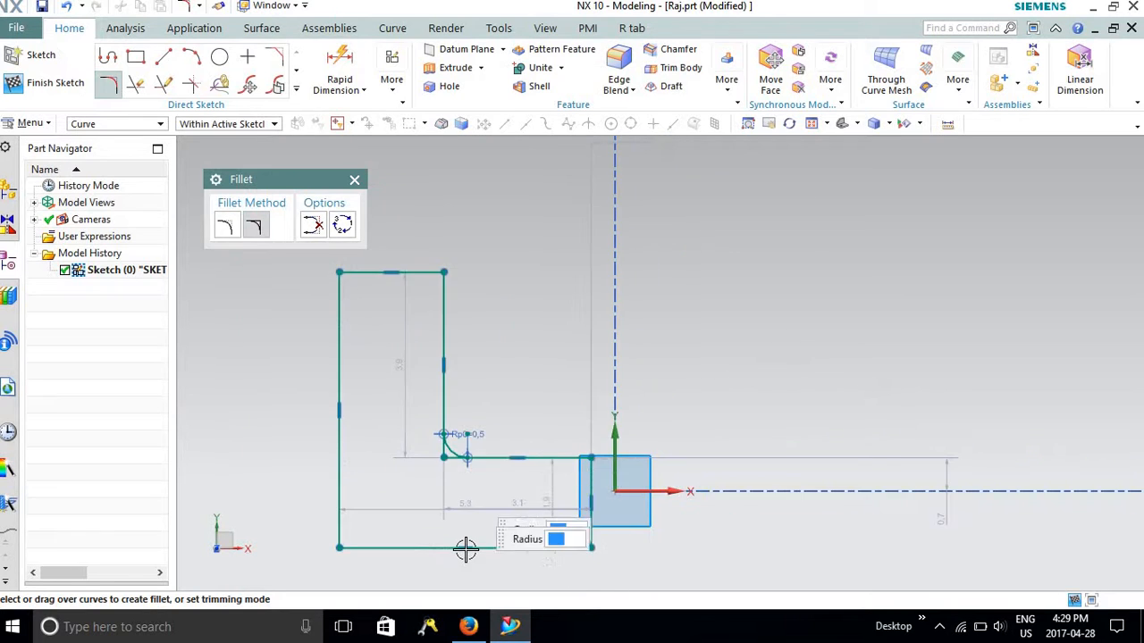
pyautogui.scroll(2, 467, 546)
pyautogui.scroll(-1, 804, 355)
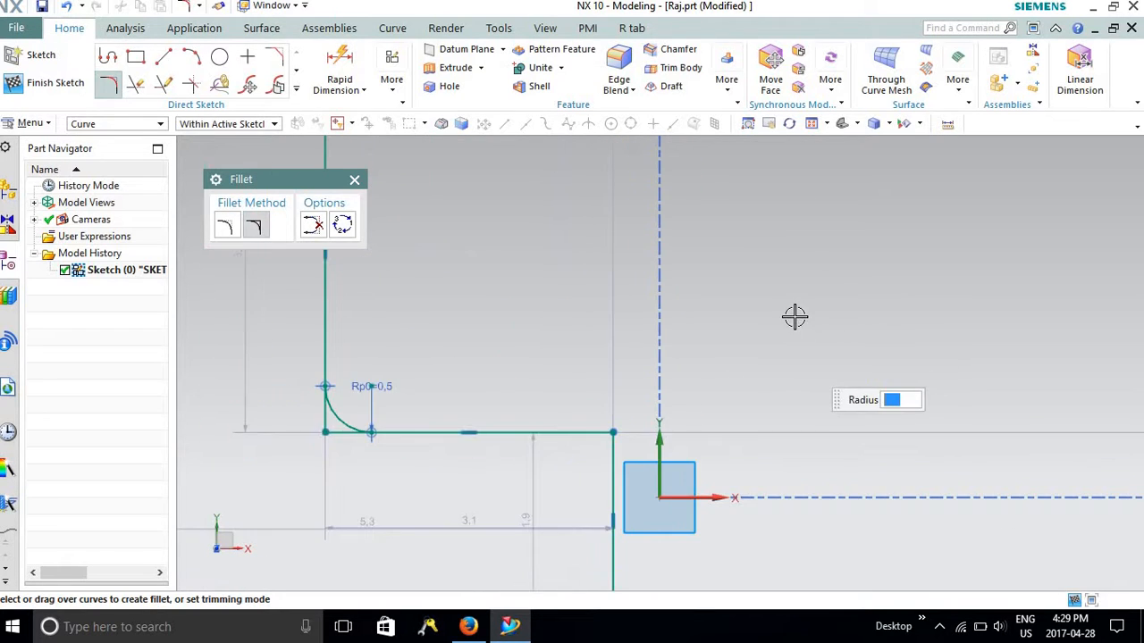
pyautogui.scroll(1, 792, 314)
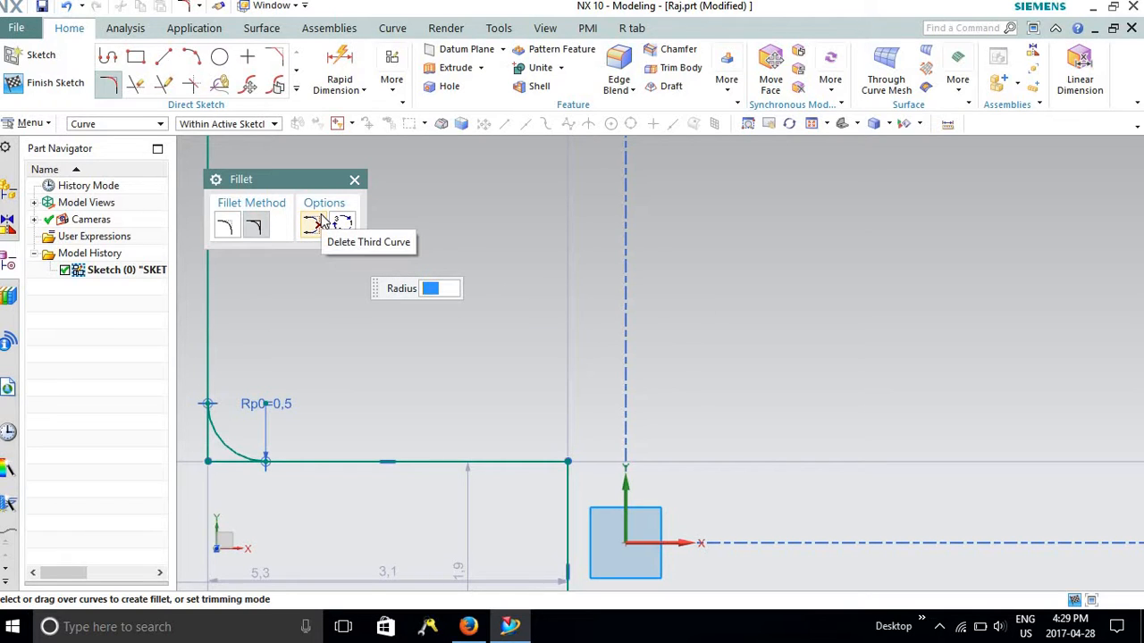
# Step: Sketch a two-point rectangle about 2.2 wide and 2.5 high beside the Y axis, opposite the L-profile
pyautogui.click(135, 59)
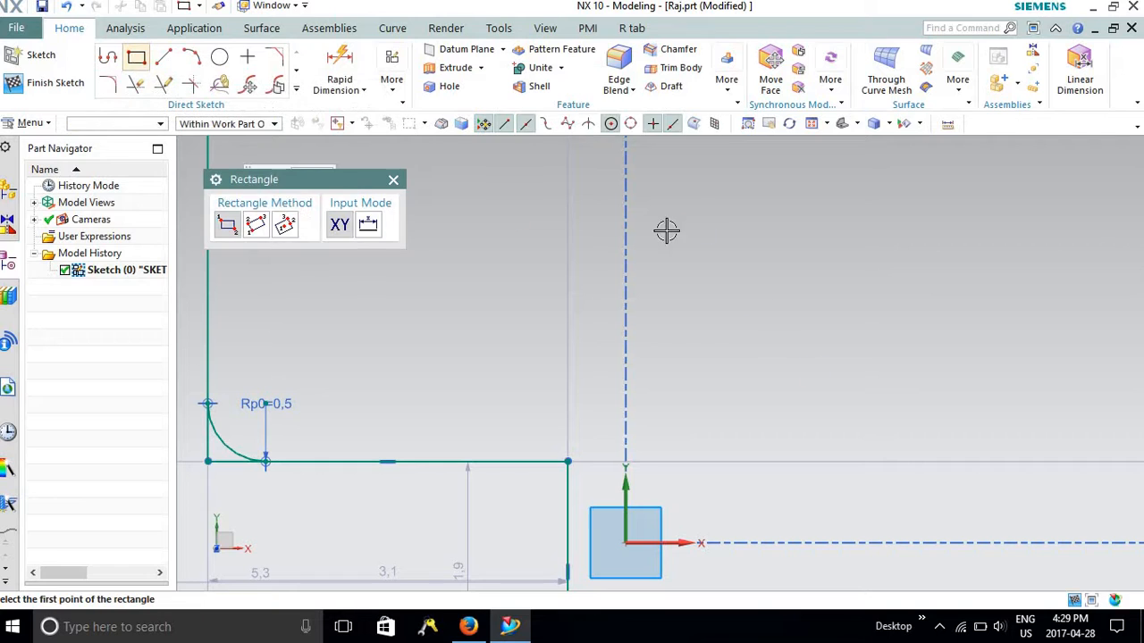
pyautogui.click(666, 231)
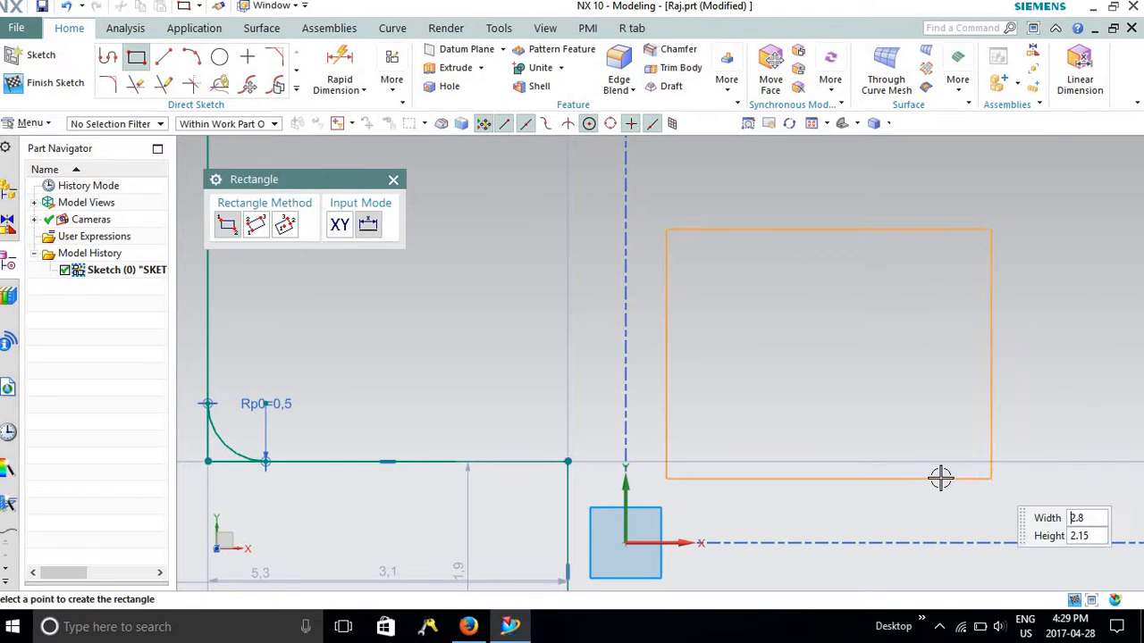
pyautogui.click(920, 521)
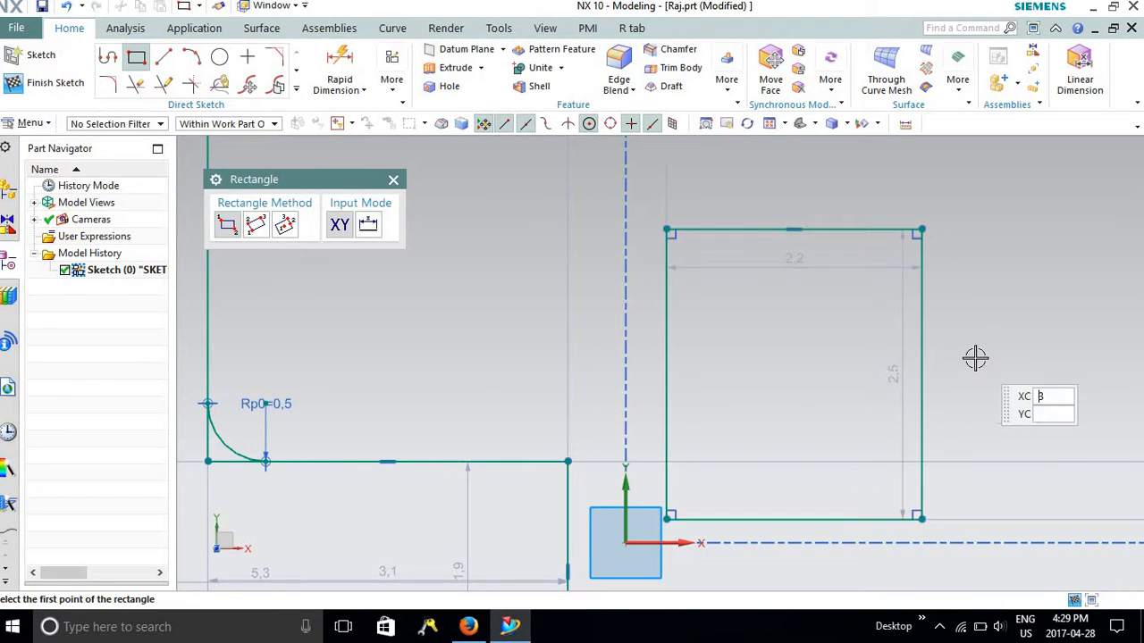
pyautogui.scroll(-2, 974, 356)
pyautogui.scroll(2, 1029, 308)
pyautogui.scroll(-2, 1028, 309)
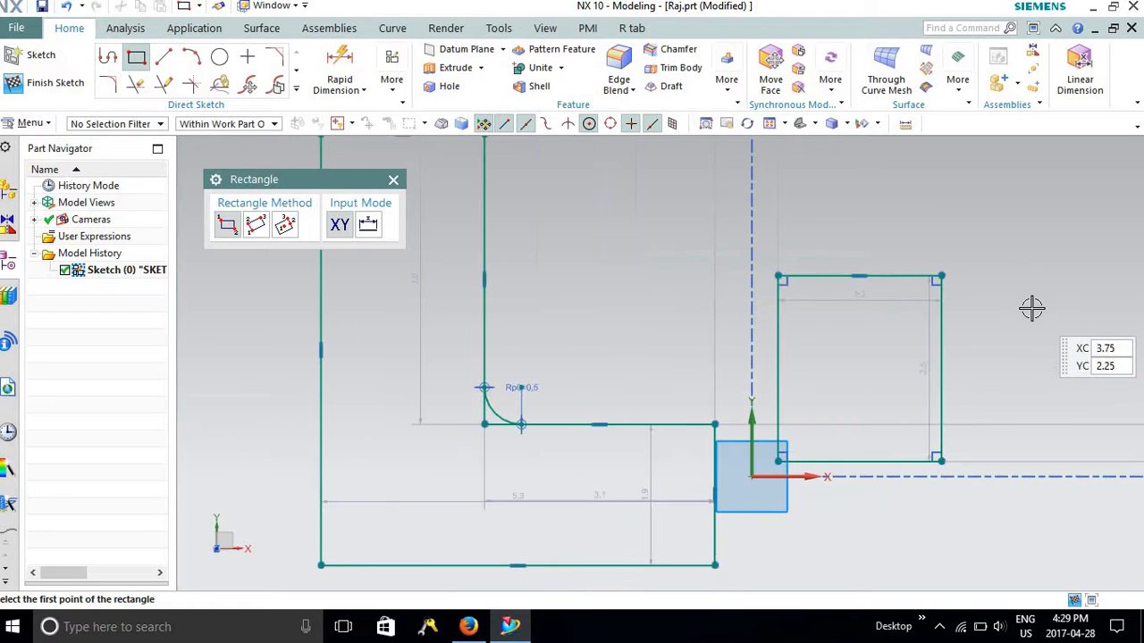
pyautogui.scroll(1, 1032, 309)
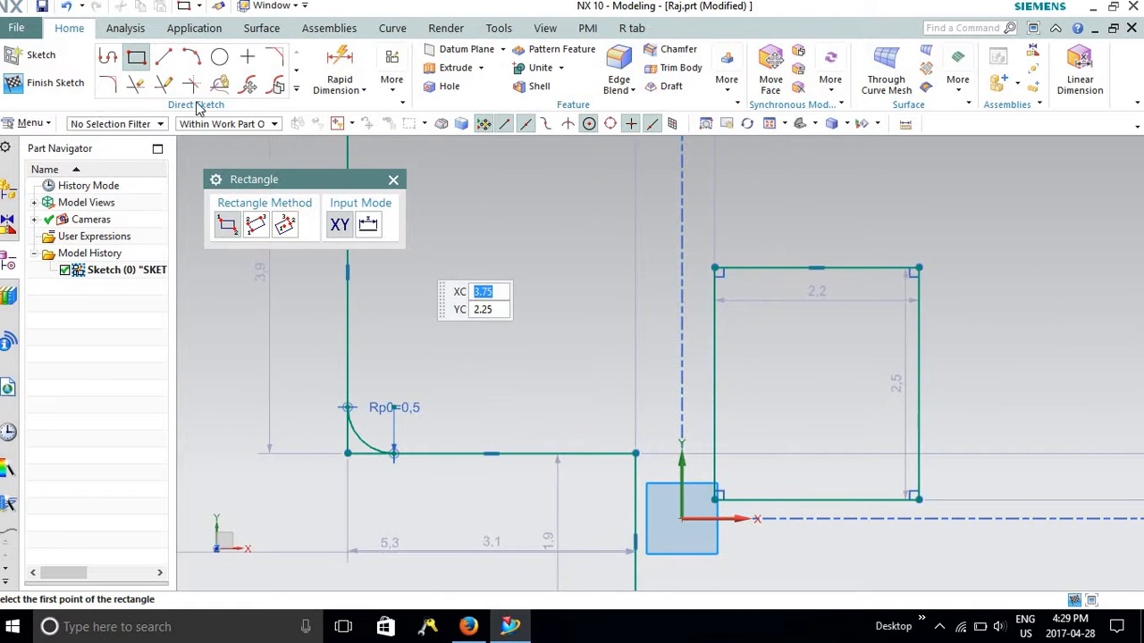
pyautogui.click(387, 182)
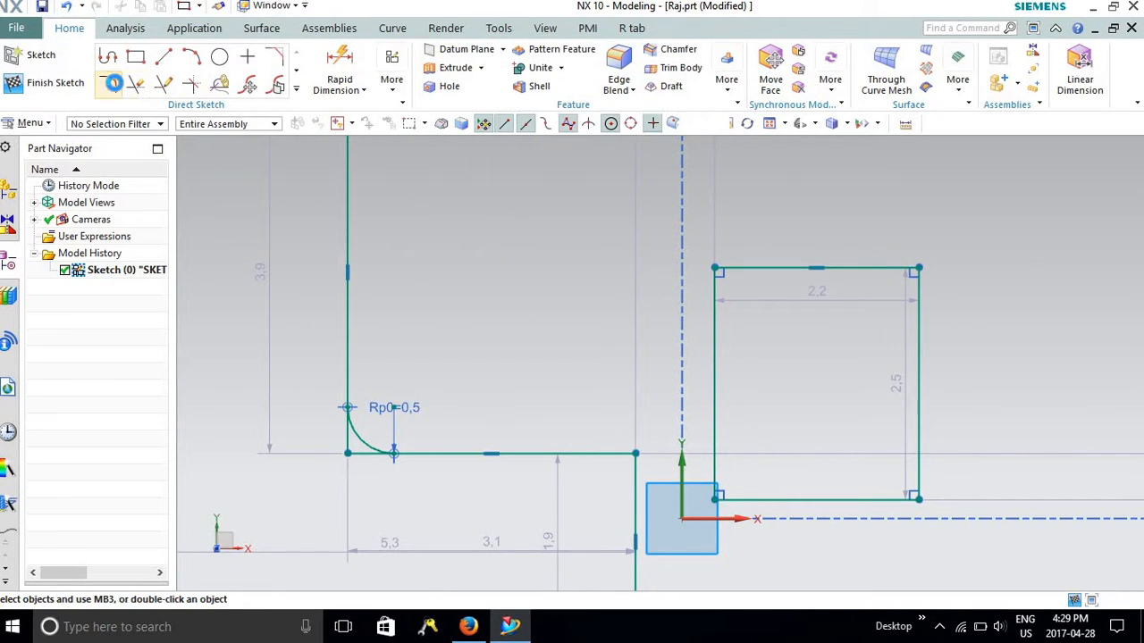
# Step: Fillet the rectangle's two horizontal edges with the Untrim method and Delete Third Curve, using the vertical edge farther from the Y axis as third curve
pyautogui.click(107, 83)
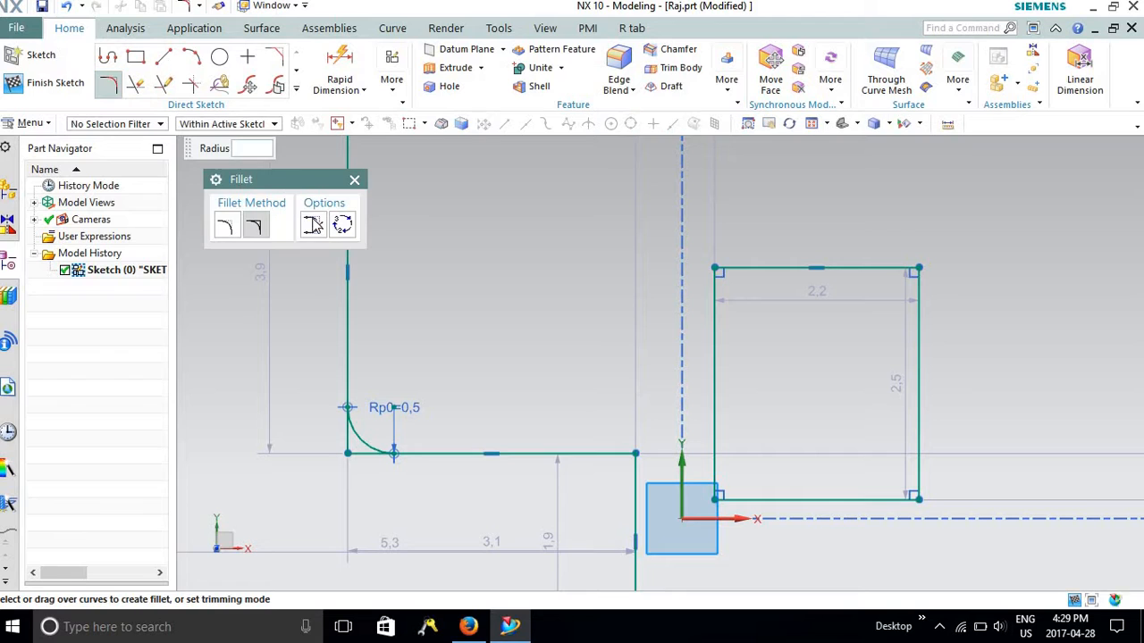
pyautogui.click(315, 227)
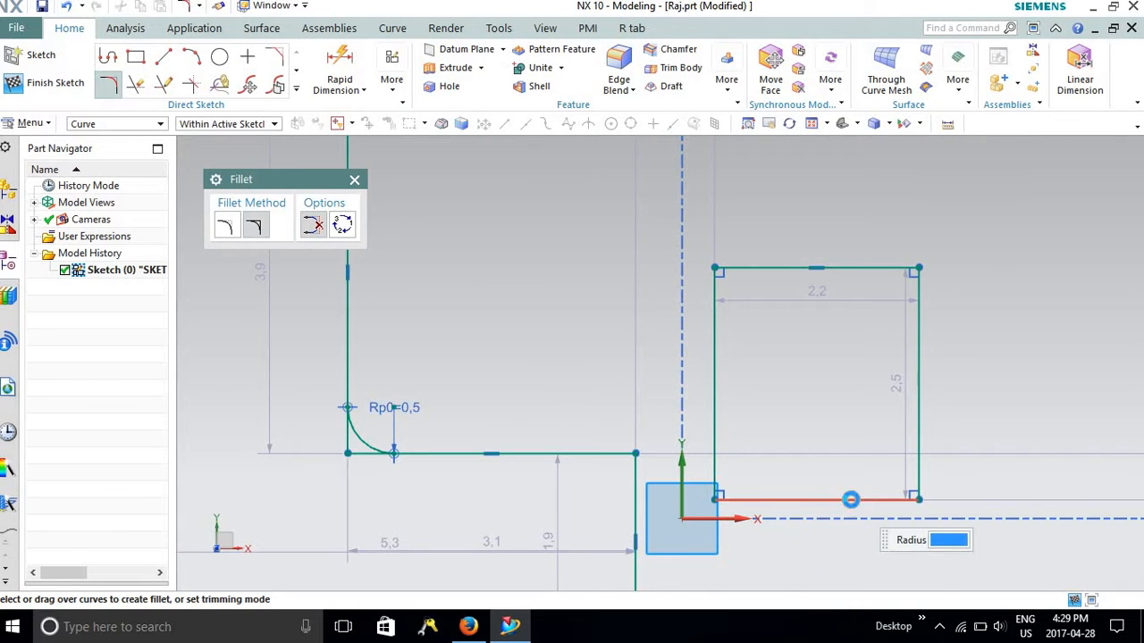
pyautogui.click(850, 500)
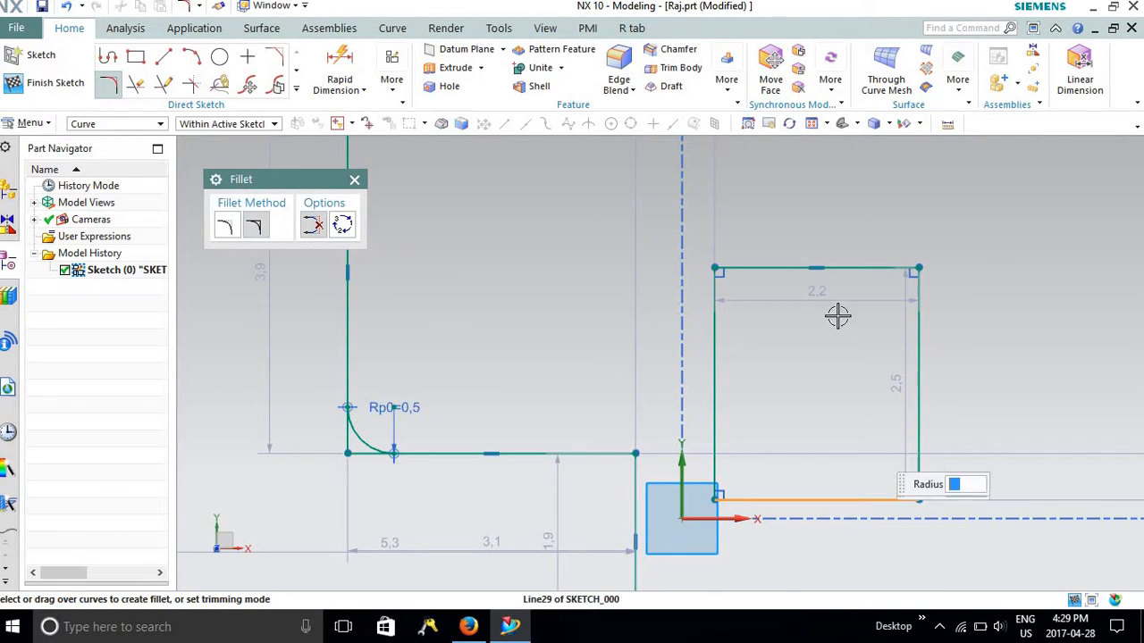
pyautogui.click(850, 268)
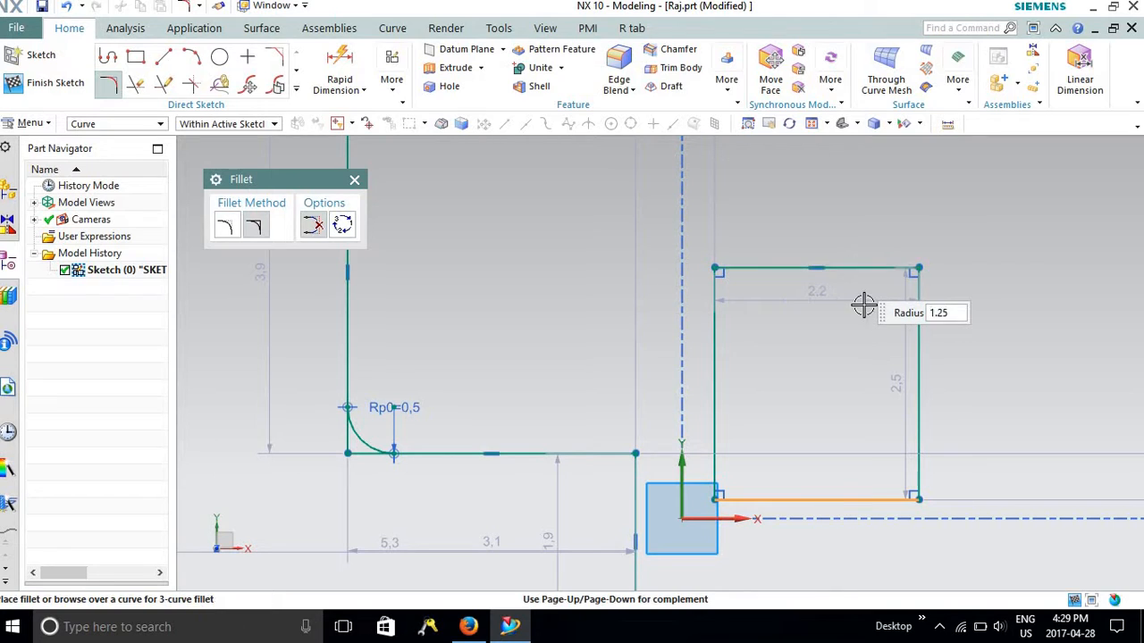
pyautogui.click(919, 366)
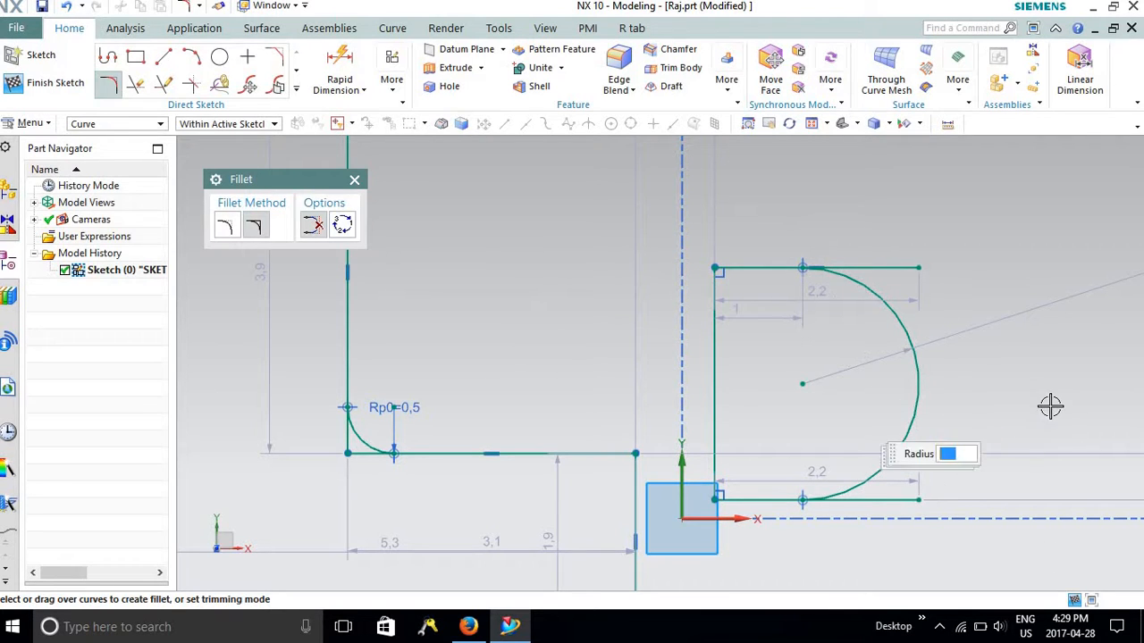
# Step: Fillet the L-profile's bottom and short vertical lines with radius 0.7, using the rectangle's lower edge as the third curve to delete
pyautogui.scroll(1, 924, 395)
pyautogui.scroll(-3, 1034, 363)
pyautogui.scroll(2, 919, 429)
pyautogui.scroll(-2, 920, 429)
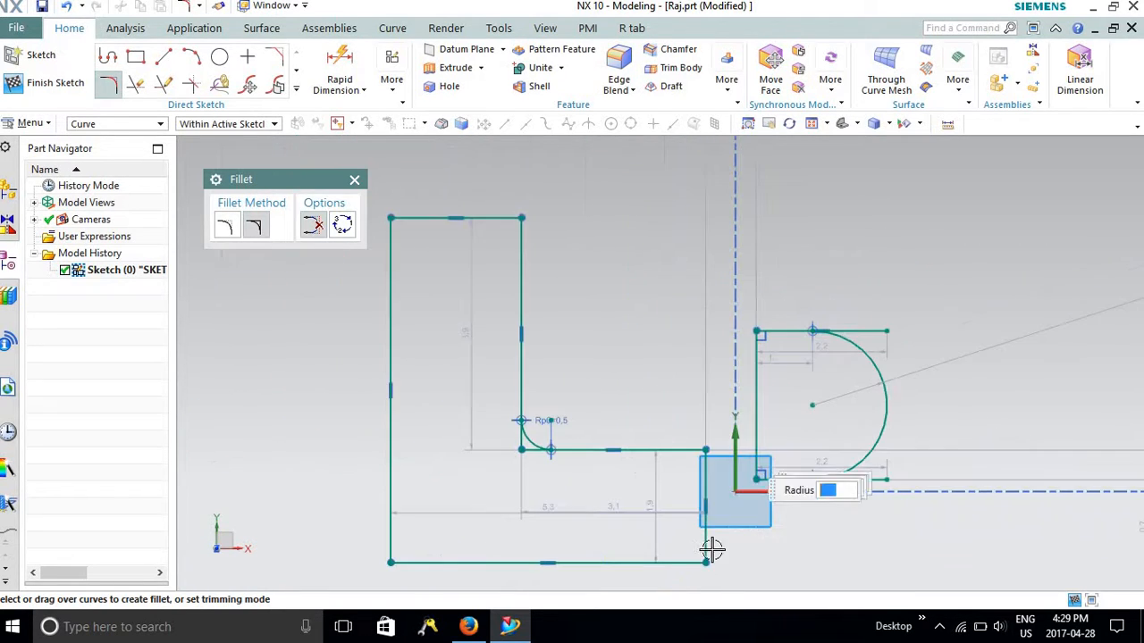
pyautogui.scroll(1, 733, 582)
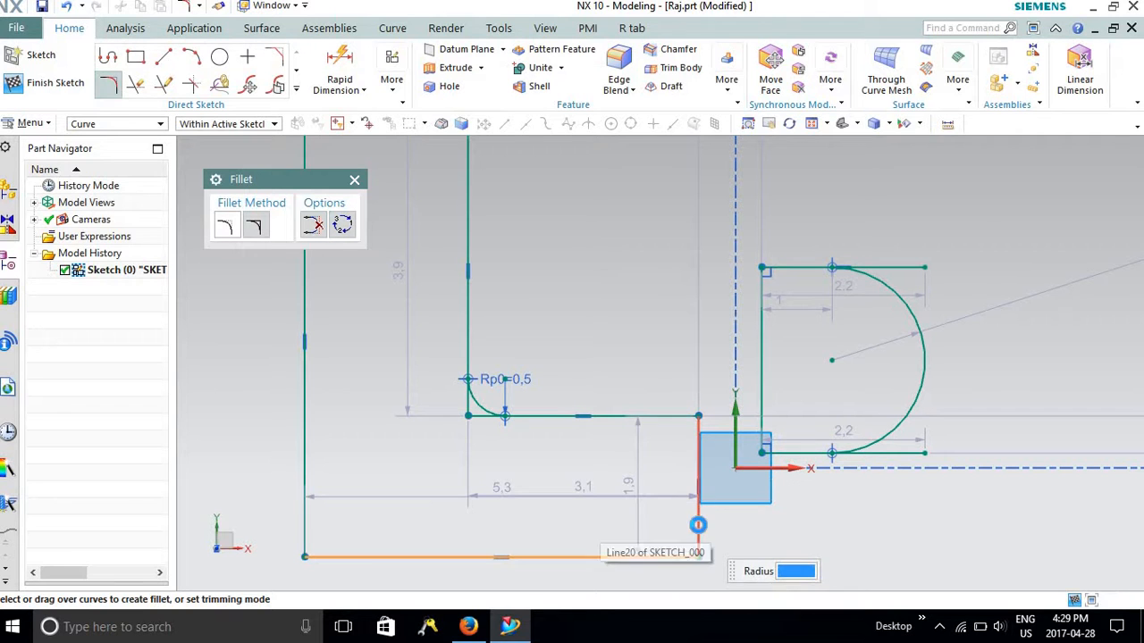
pyautogui.click(699, 530)
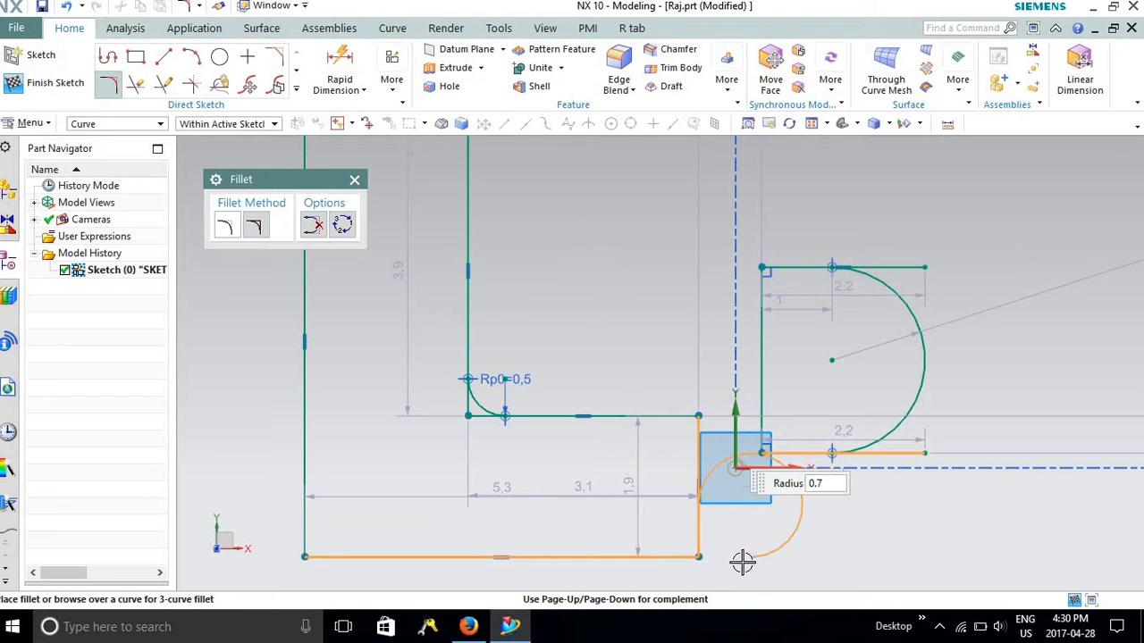
pyautogui.scroll(-2, 735, 542)
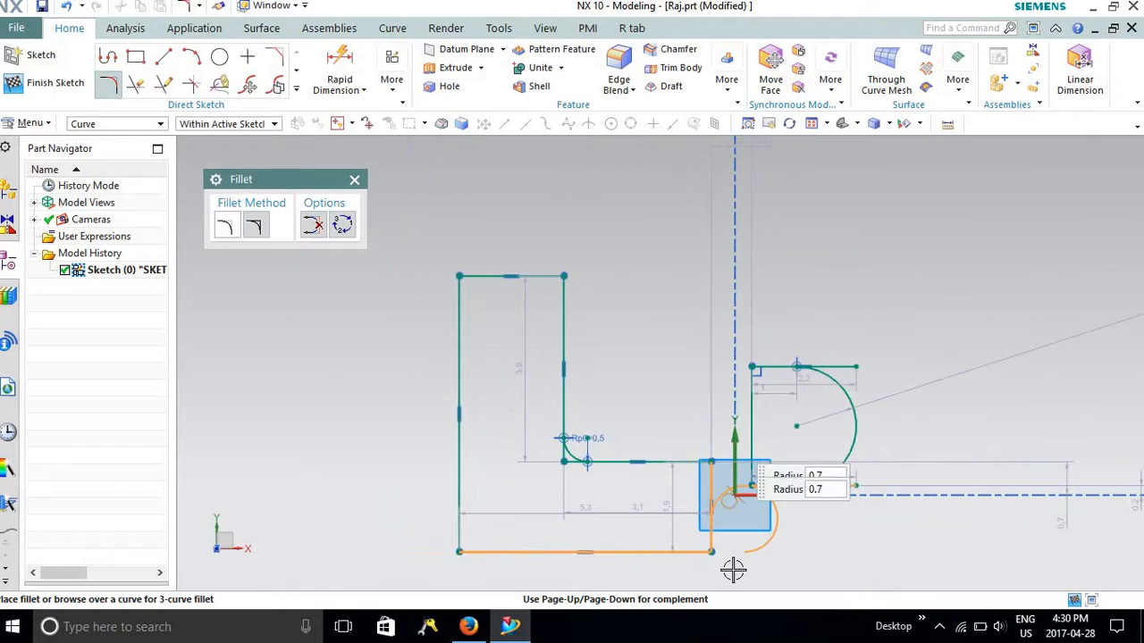
pyautogui.scroll(1, 733, 554)
pyautogui.scroll(-1, 733, 552)
pyautogui.scroll(-1, 733, 551)
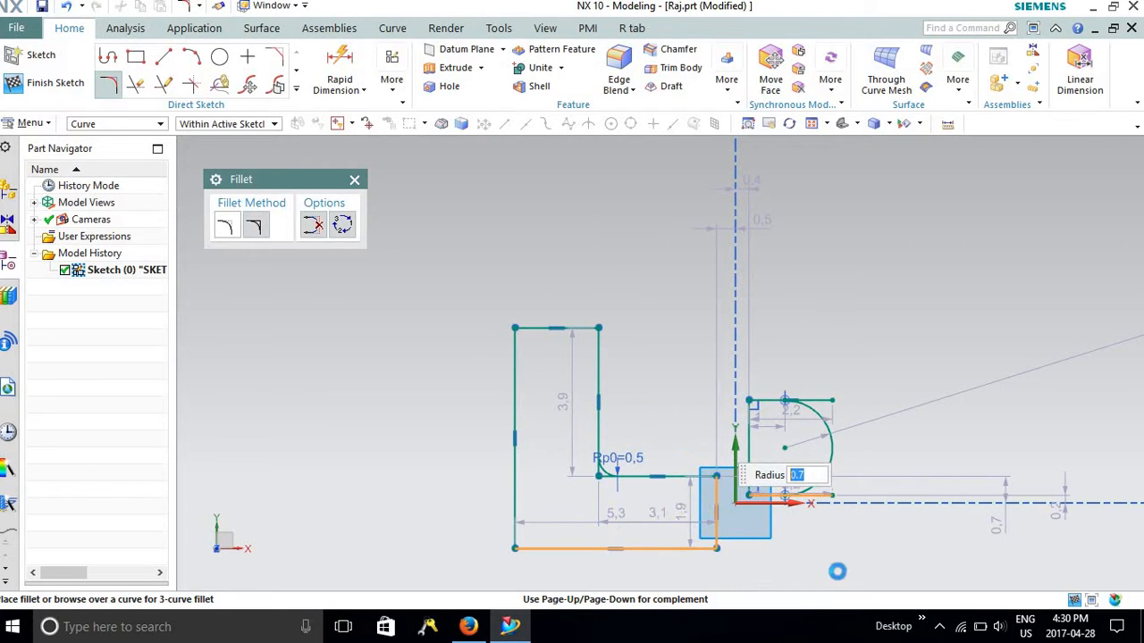
pyautogui.scroll(2, 1010, 476)
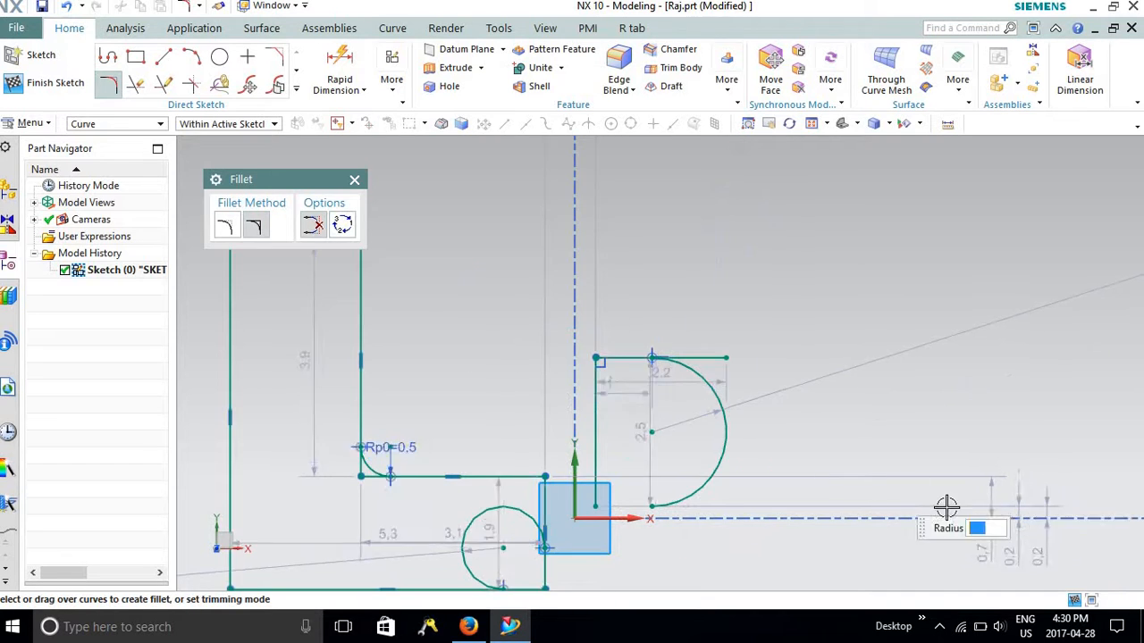
# Step: Examine the fillet arcs on the L-profile and the rectangle, and end the Fillet command
pyautogui.scroll(-4, 1067, 475)
pyautogui.scroll(2, 1029, 465)
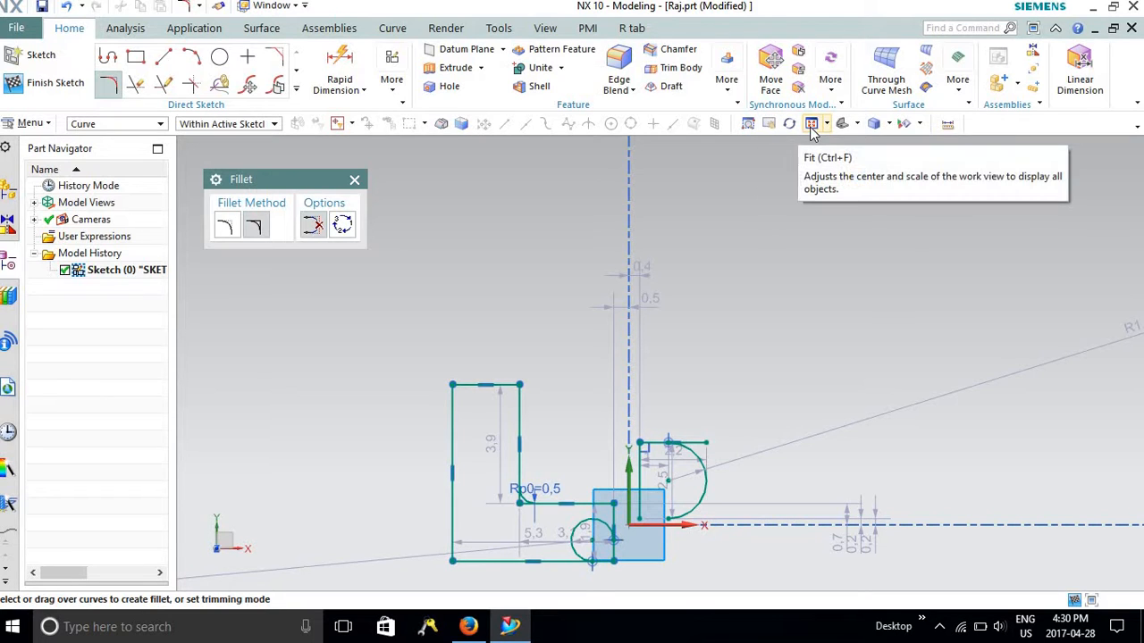
pyautogui.click(812, 125)
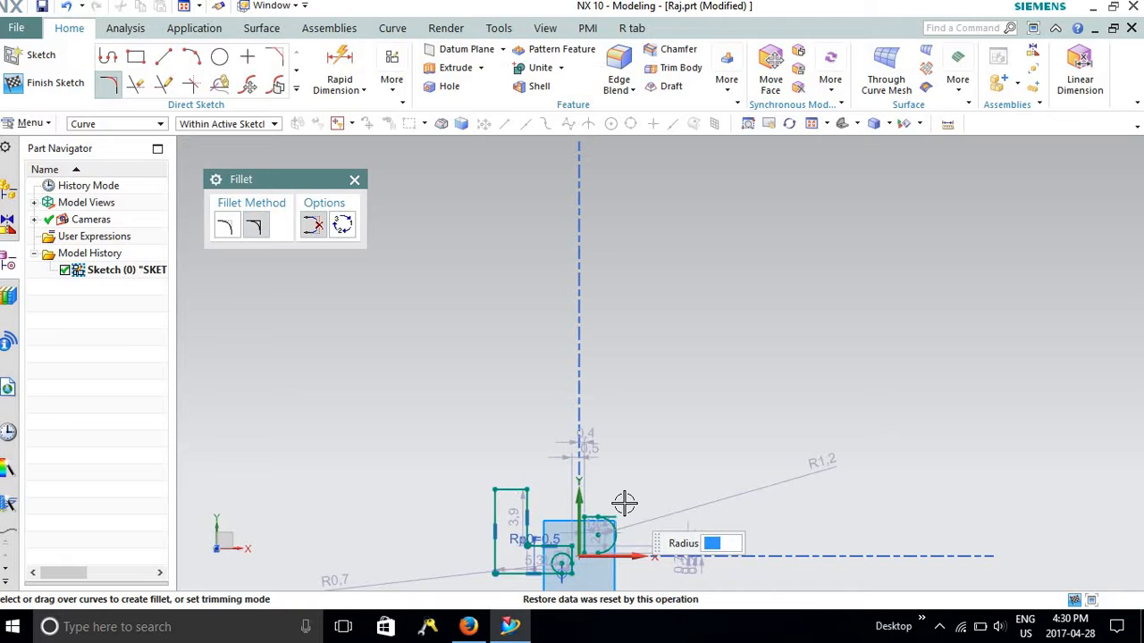
pyautogui.click(769, 125)
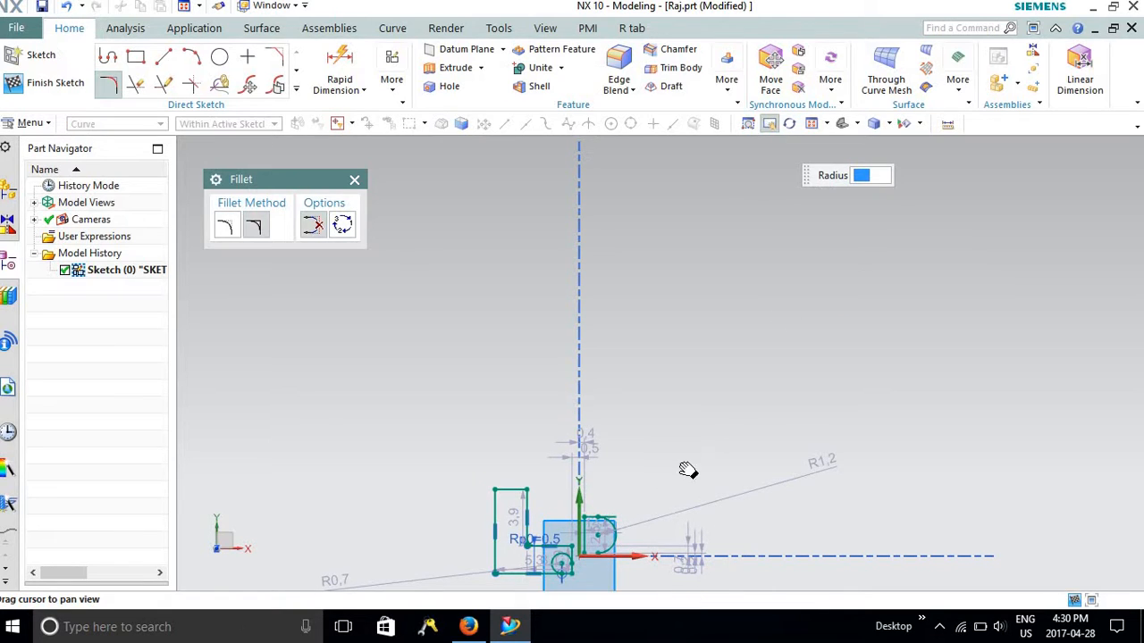
pyautogui.moveTo(687, 471); pyautogui.dragTo(748, 294)
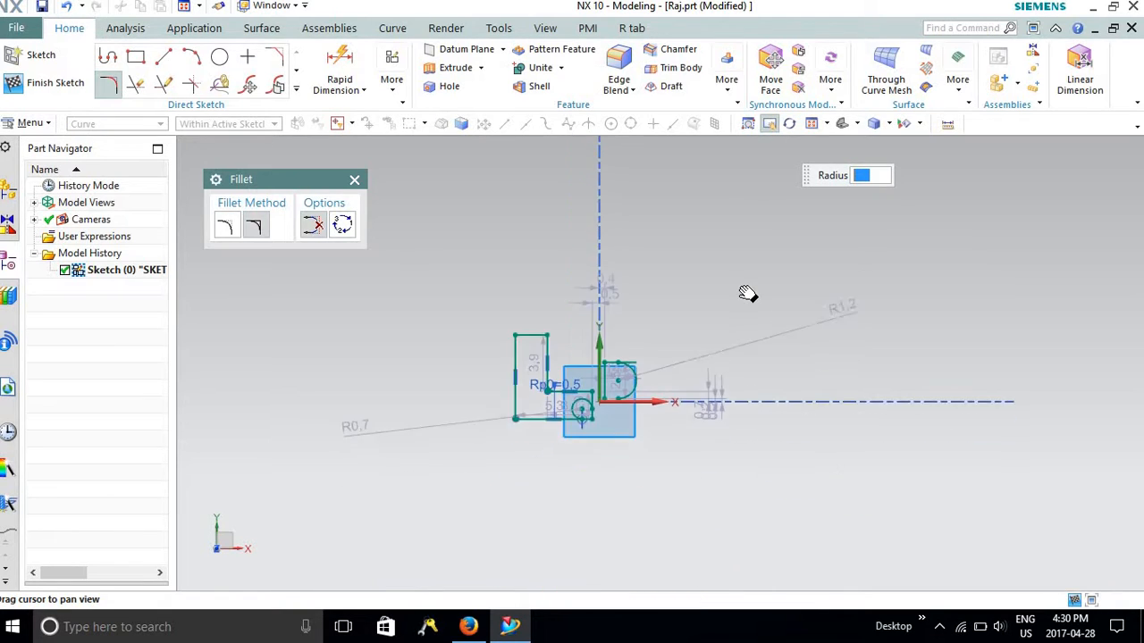
pyautogui.click(769, 125)
pyautogui.scroll(2, 702, 397)
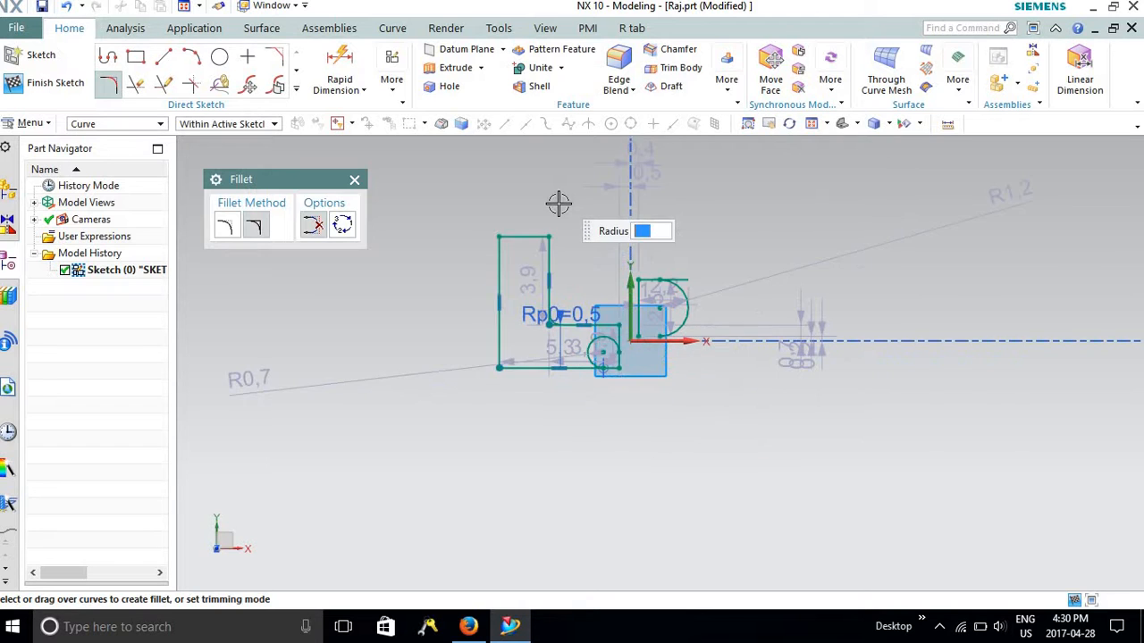
pyautogui.scroll(2, 558, 204)
pyautogui.scroll(1, 563, 250)
pyautogui.scroll(1, 572, 268)
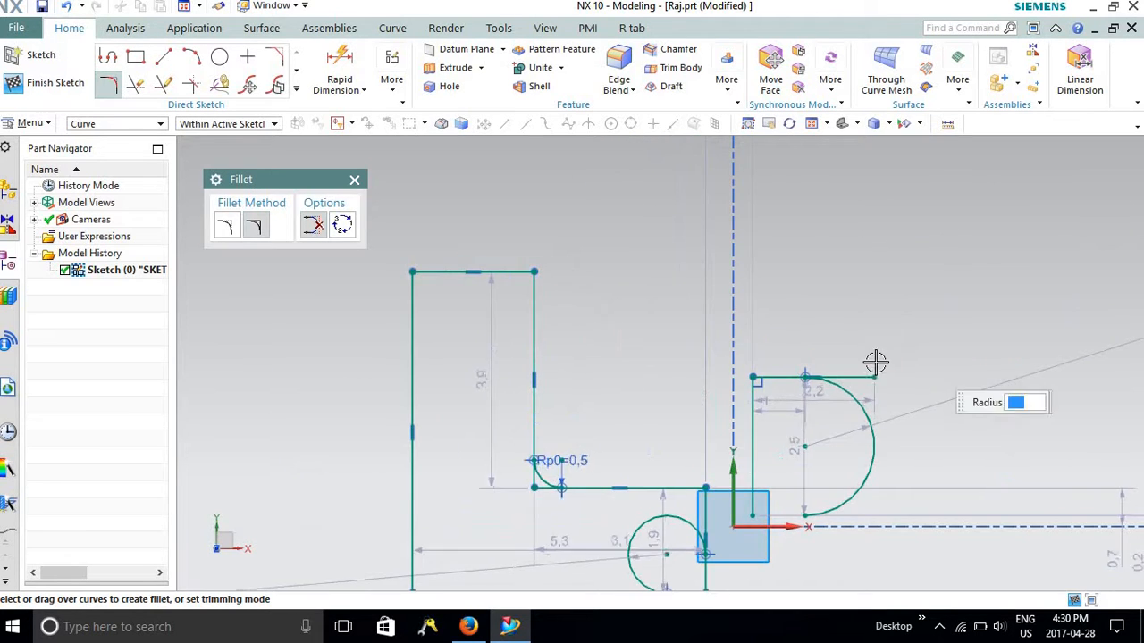
pyautogui.scroll(-2, 935, 375)
pyautogui.scroll(2, 1056, 399)
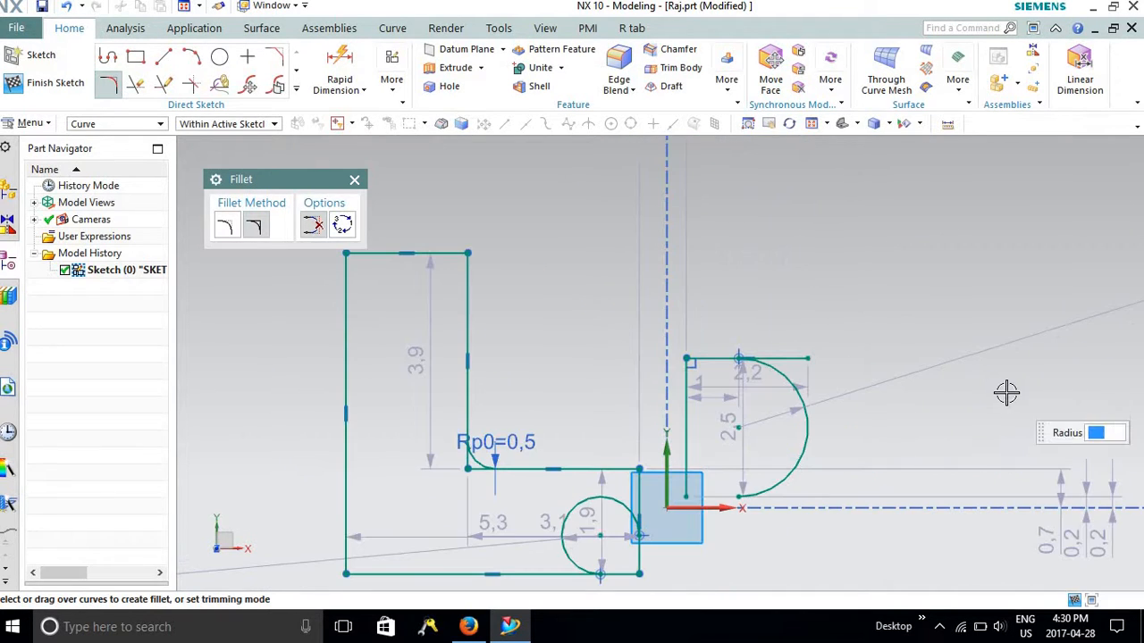
pyautogui.click(354, 182)
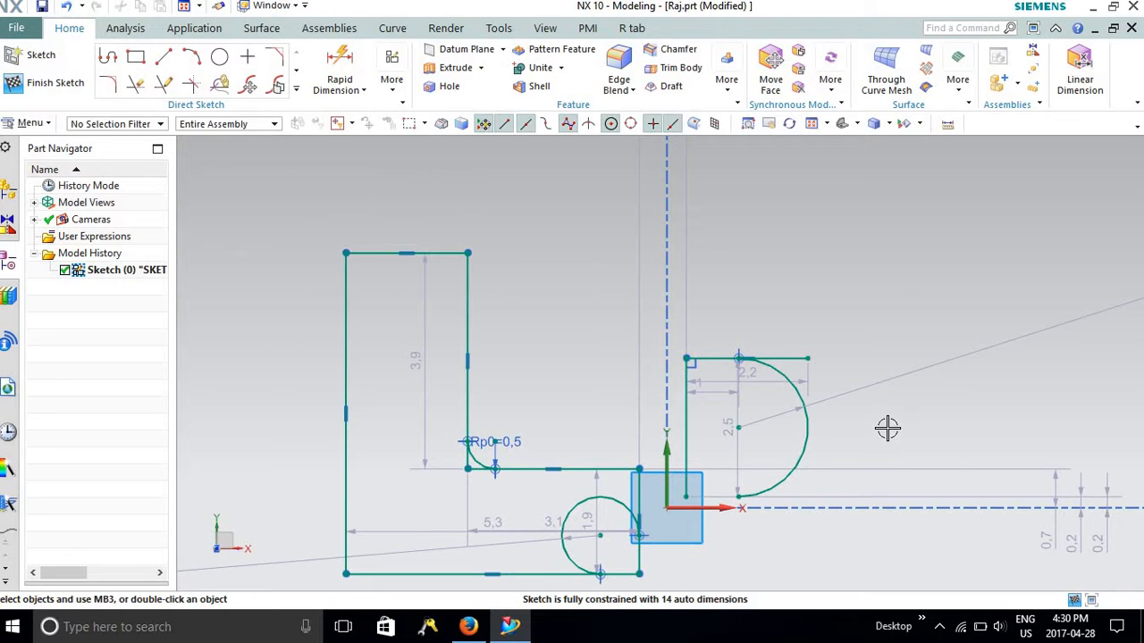
pyautogui.scroll(-2, 891, 427)
pyautogui.scroll(2, 1042, 421)
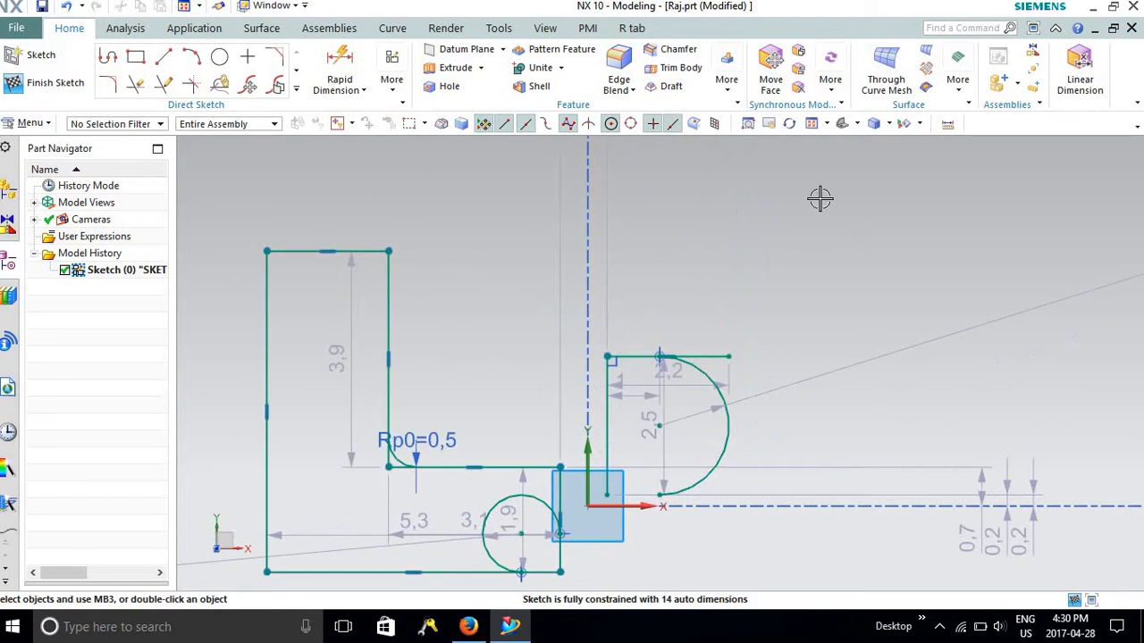
# Step: Sketch a self-crossing profile of horizontal and vertical lines about 5.6, 3.4, 2.8, 5.3, 1.7, 4 and 7.5 long, beyond the filleted rectangle
pyautogui.click(769, 123)
pyautogui.moveTo(1004, 411)
pyautogui.mouseDown()
pyautogui.moveTo(676, 437)
pyautogui.moveTo(796, 486)
pyautogui.mouseUp()
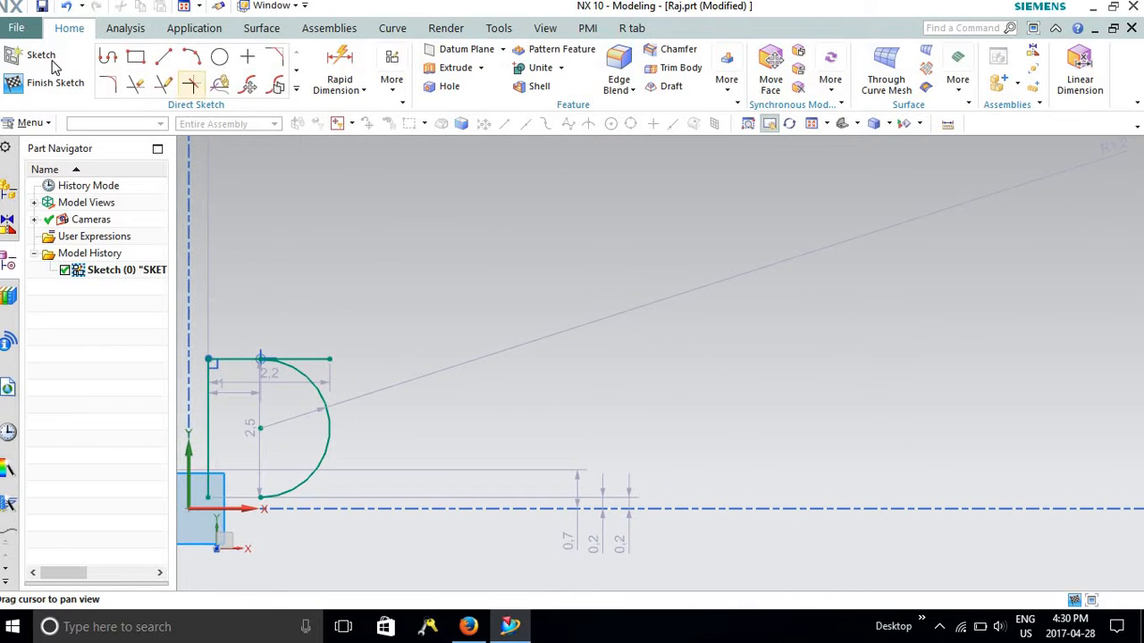
pyautogui.click(114, 64)
pyautogui.click(499, 270)
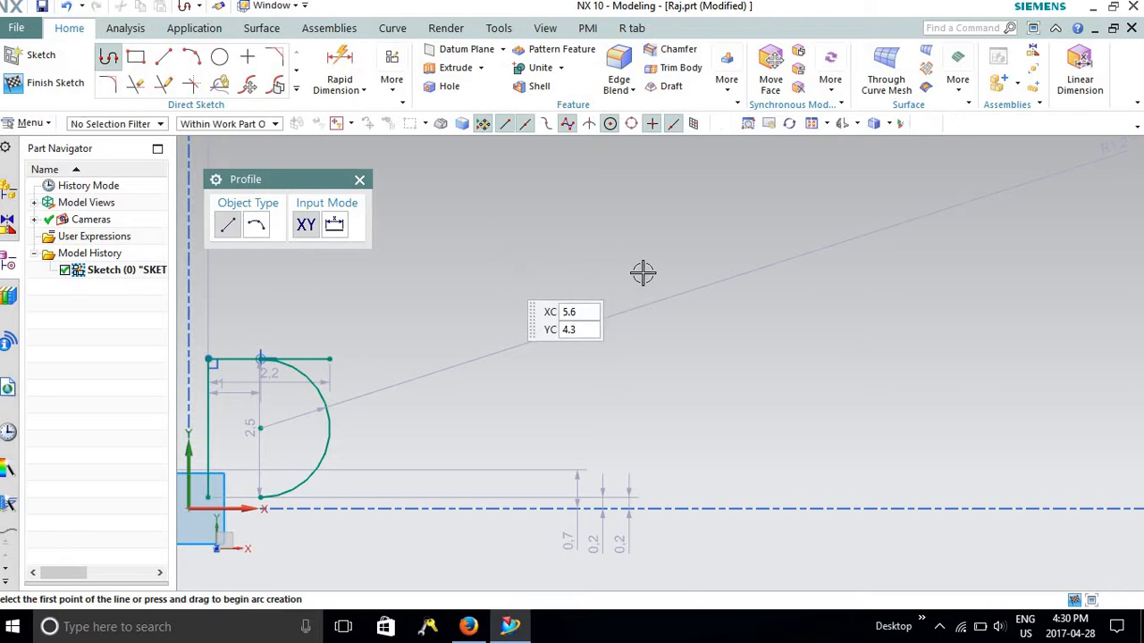
pyautogui.click(810, 270)
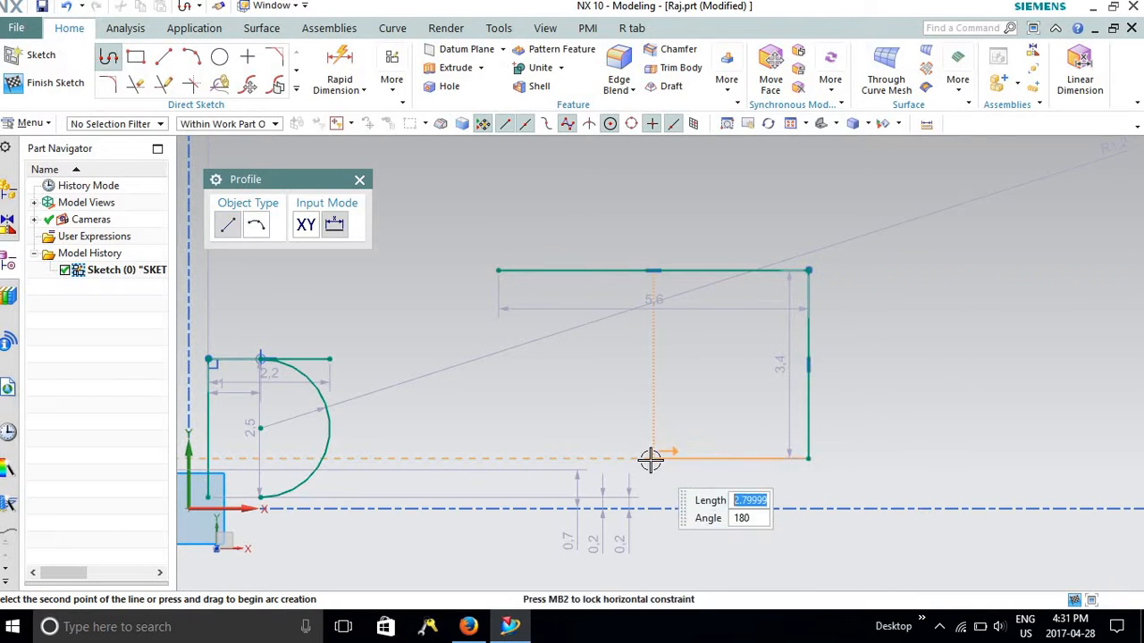
pyautogui.click(650, 224)
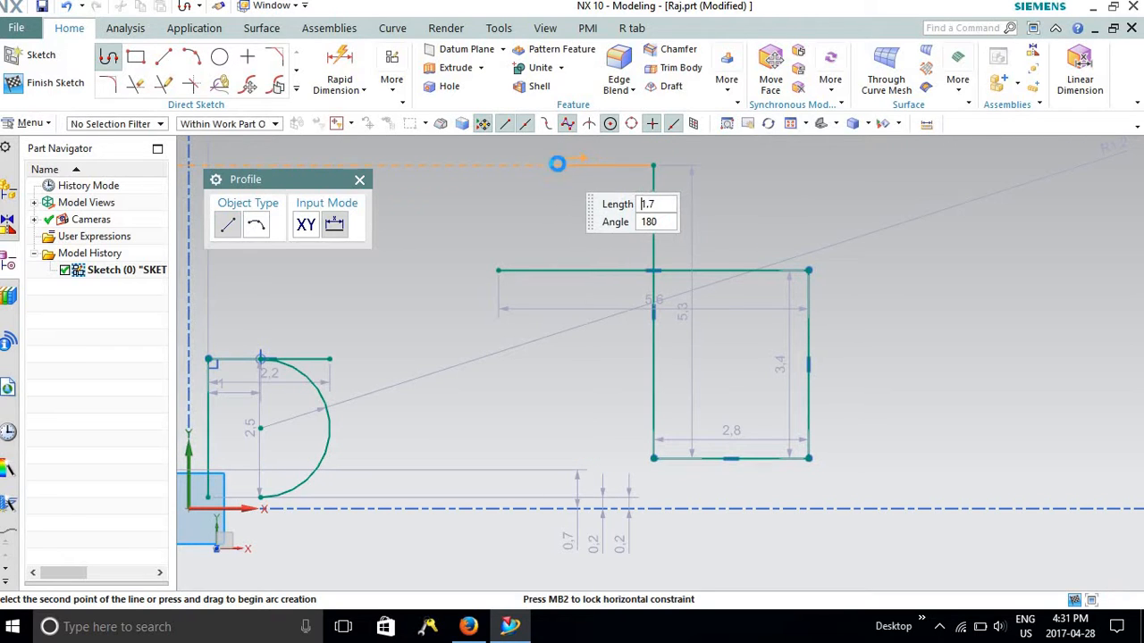
pyautogui.click(559, 383)
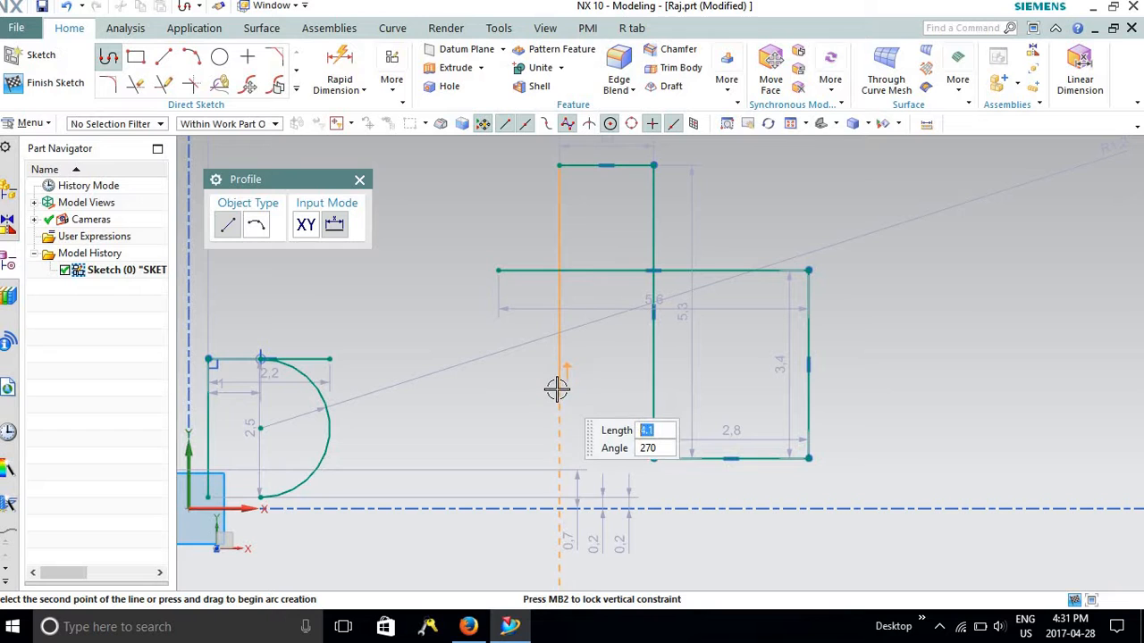
pyautogui.click(753, 393)
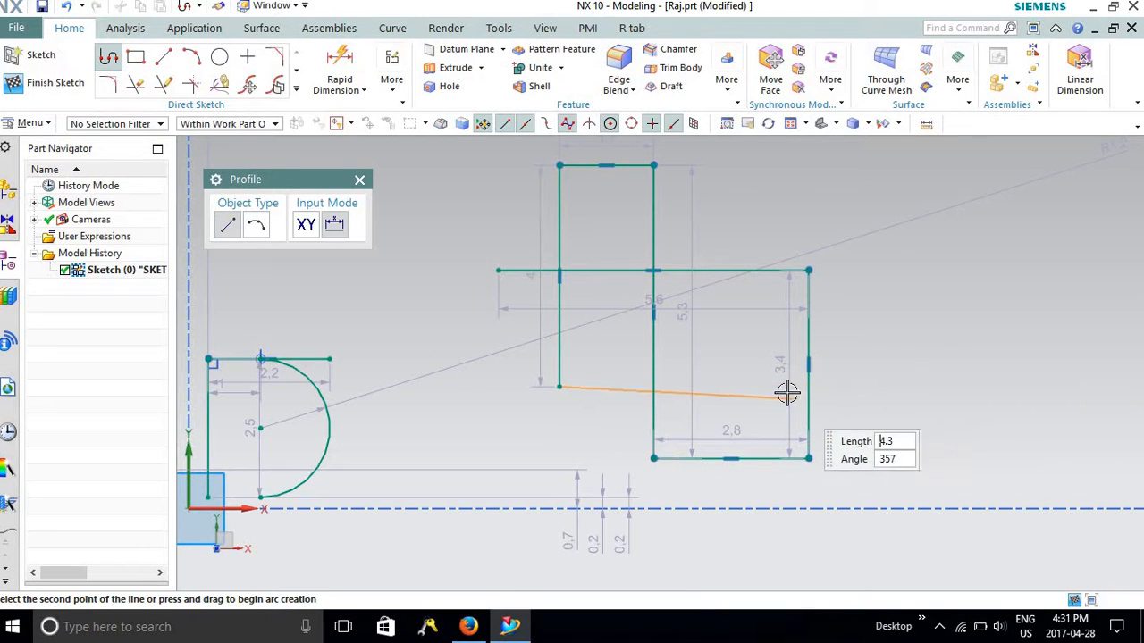
pyautogui.click(972, 378)
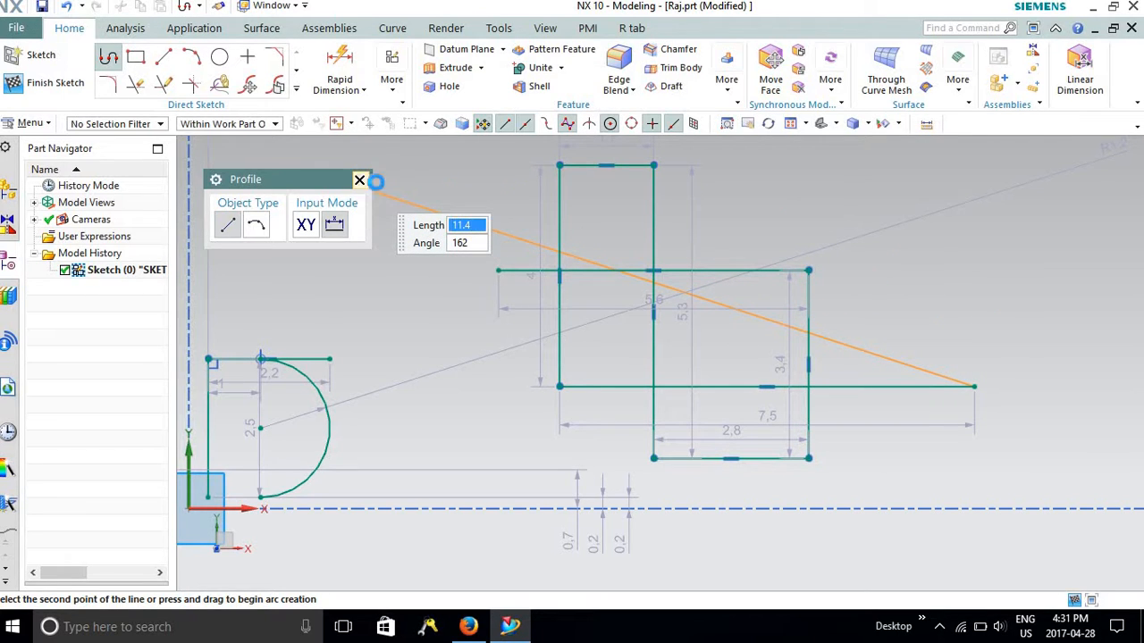
pyautogui.click(361, 180)
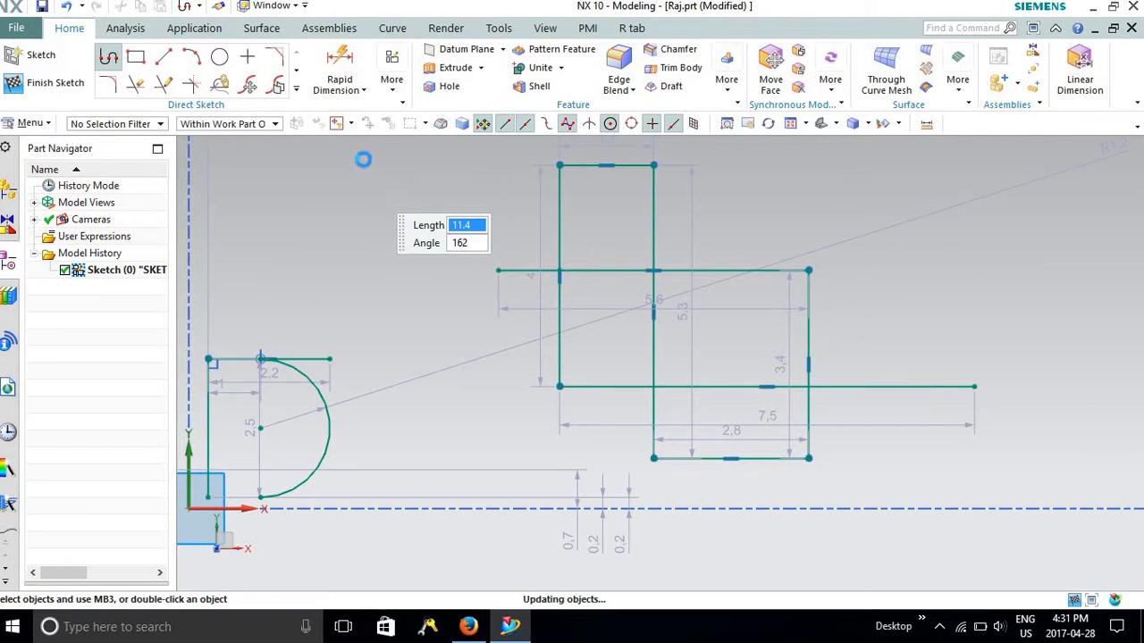
# Step: Quick Trim the new profile's upper-left vertical segment, inner horizontal segments, lower-right overhang and the middle vertical segment between both crossings
pyautogui.click(135, 85)
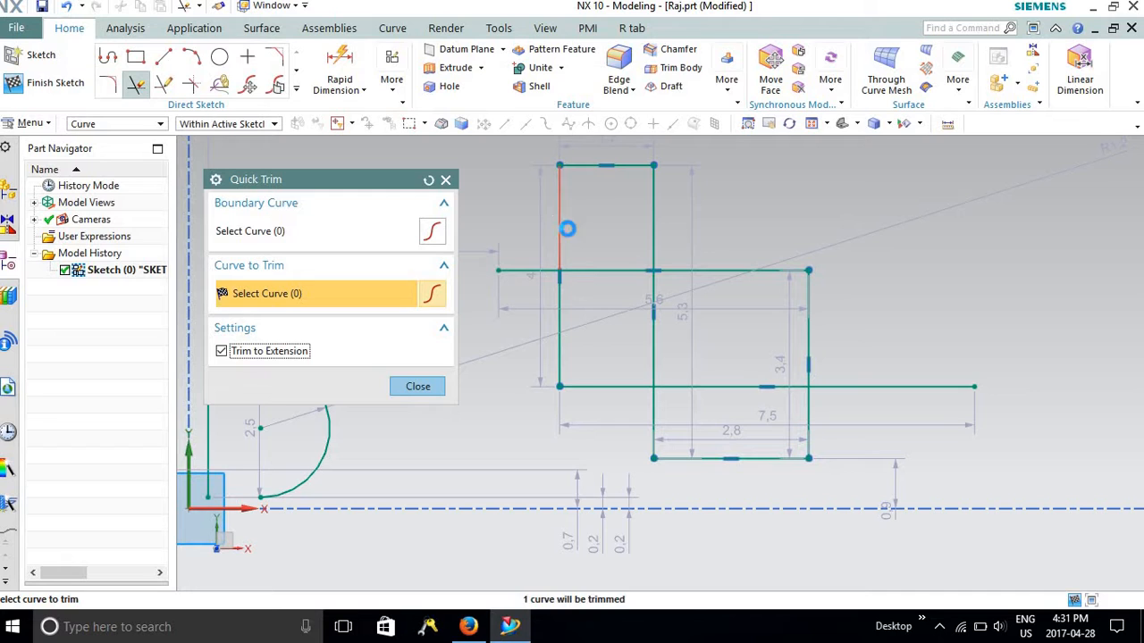
pyautogui.click(568, 229)
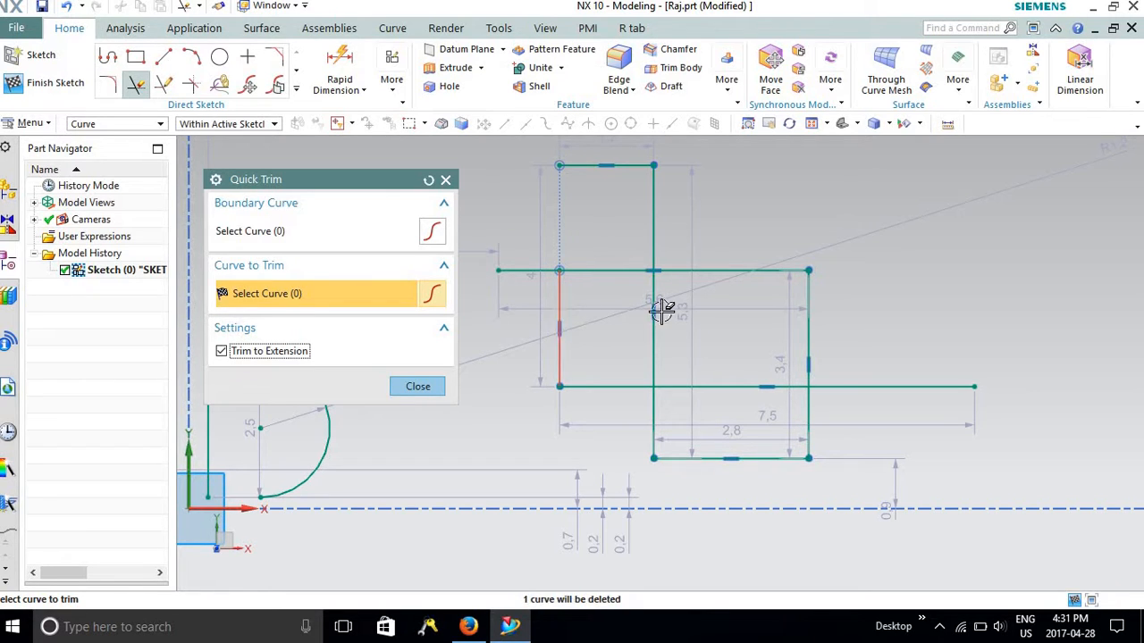
pyautogui.click(620, 269)
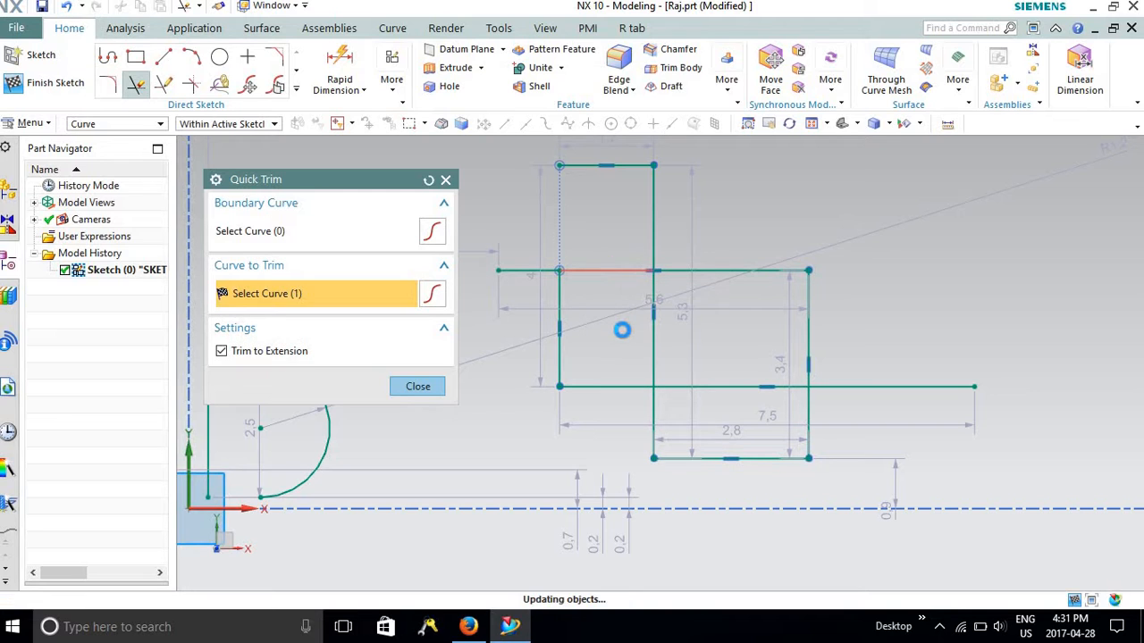
pyautogui.click(719, 387)
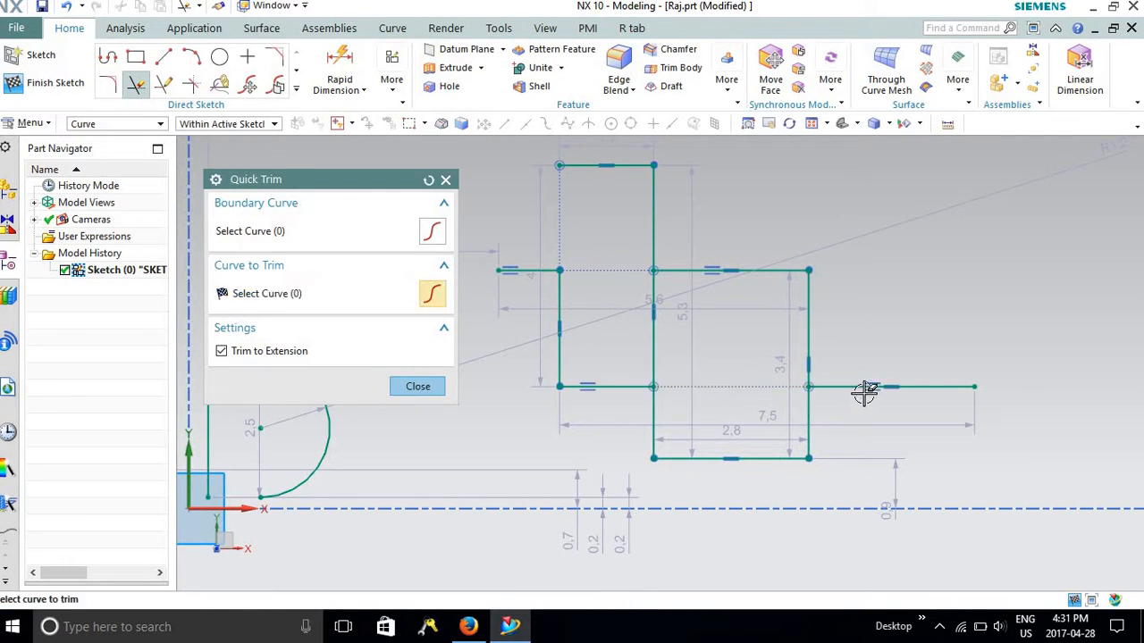
pyautogui.click(870, 387)
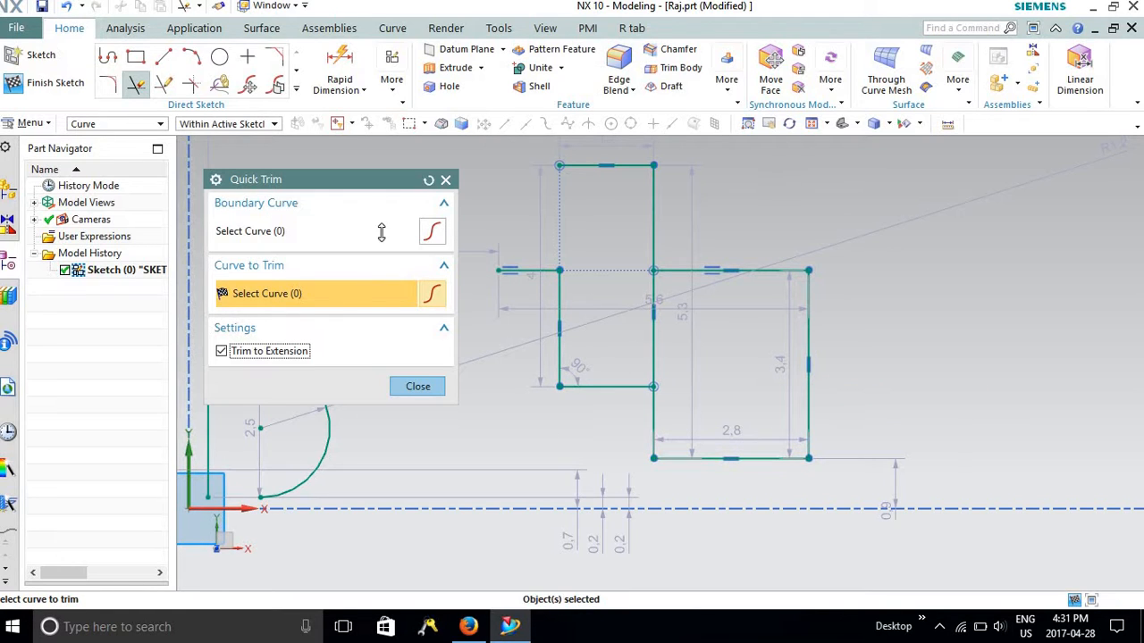
pyautogui.click(686, 355)
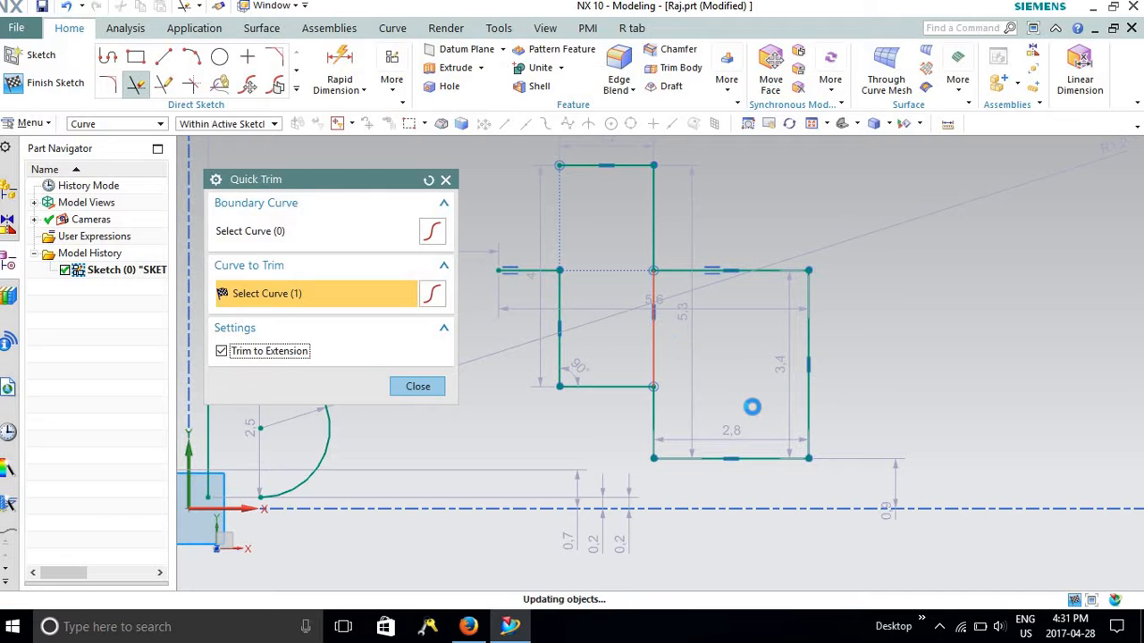
pyautogui.click(445, 180)
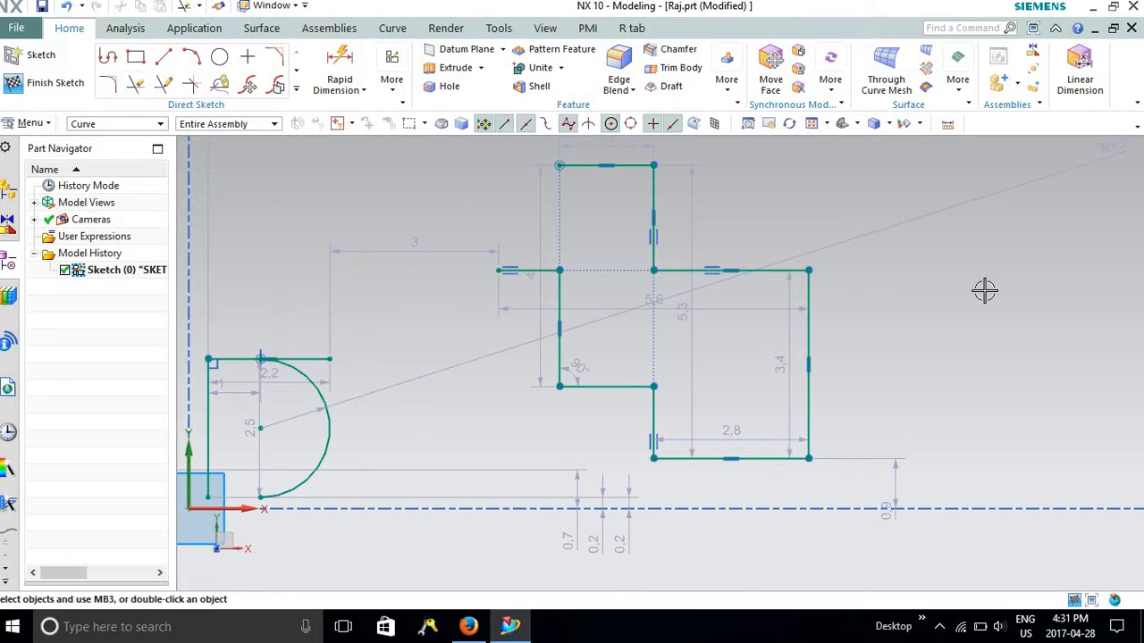
# Step: Examine the trimmed profile alongside the rest of the sketch geometry
pyautogui.scroll(3, 966, 289)
pyautogui.scroll(-5, 901, 287)
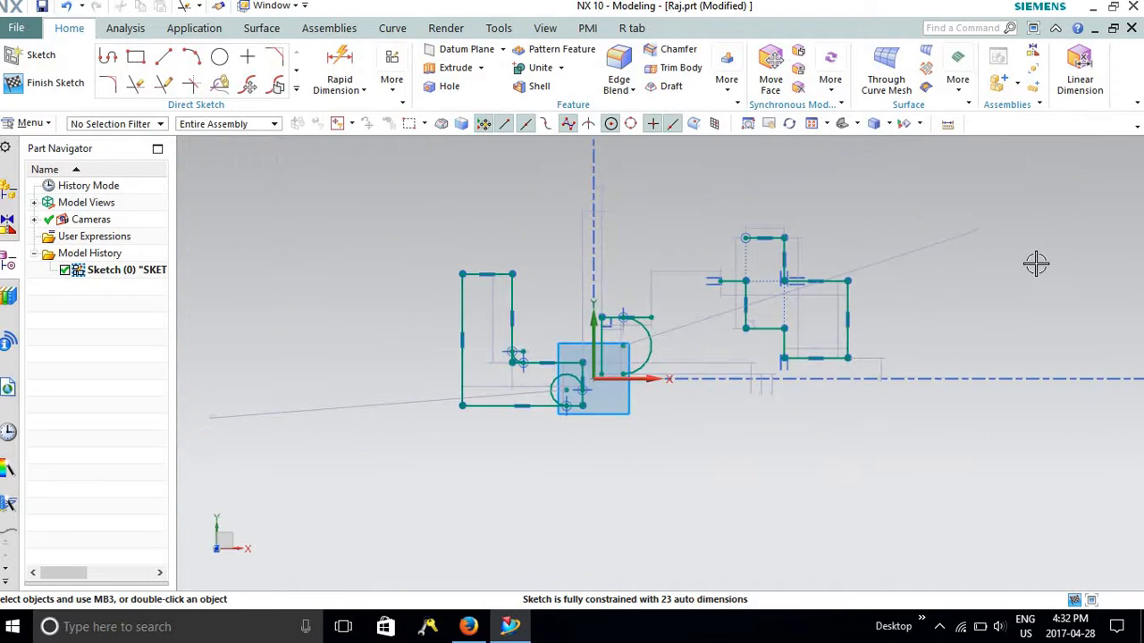
pyautogui.scroll(2, 1027, 272)
pyautogui.scroll(-1, 1013, 318)
pyautogui.scroll(2, 624, 284)
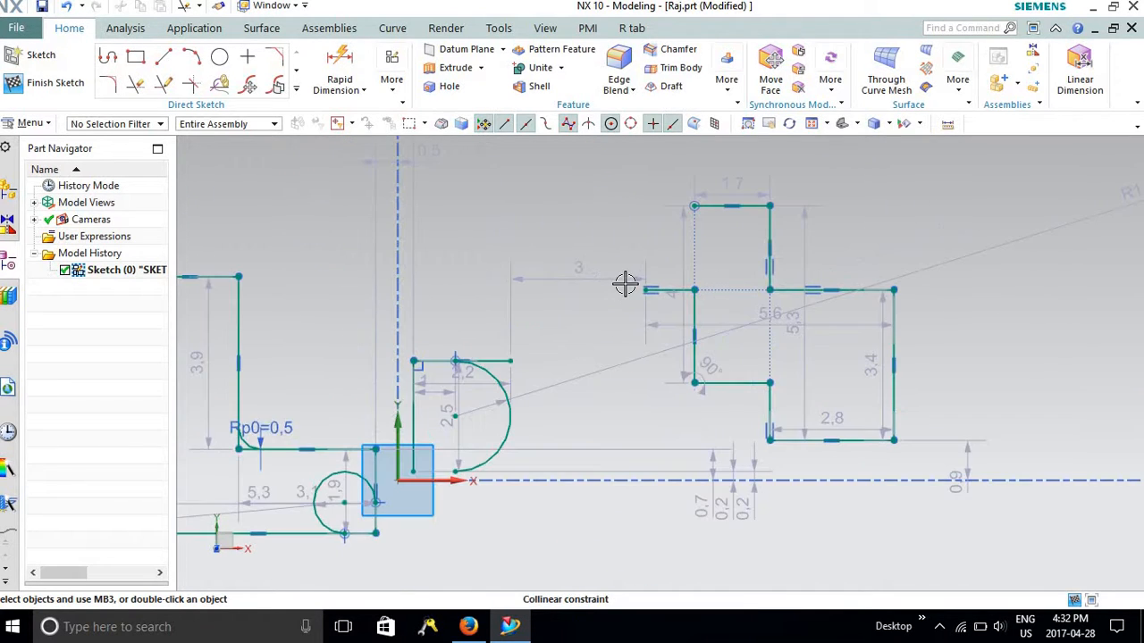
pyautogui.scroll(2, 625, 282)
pyautogui.scroll(2, 843, 167)
pyautogui.scroll(-4, 907, 226)
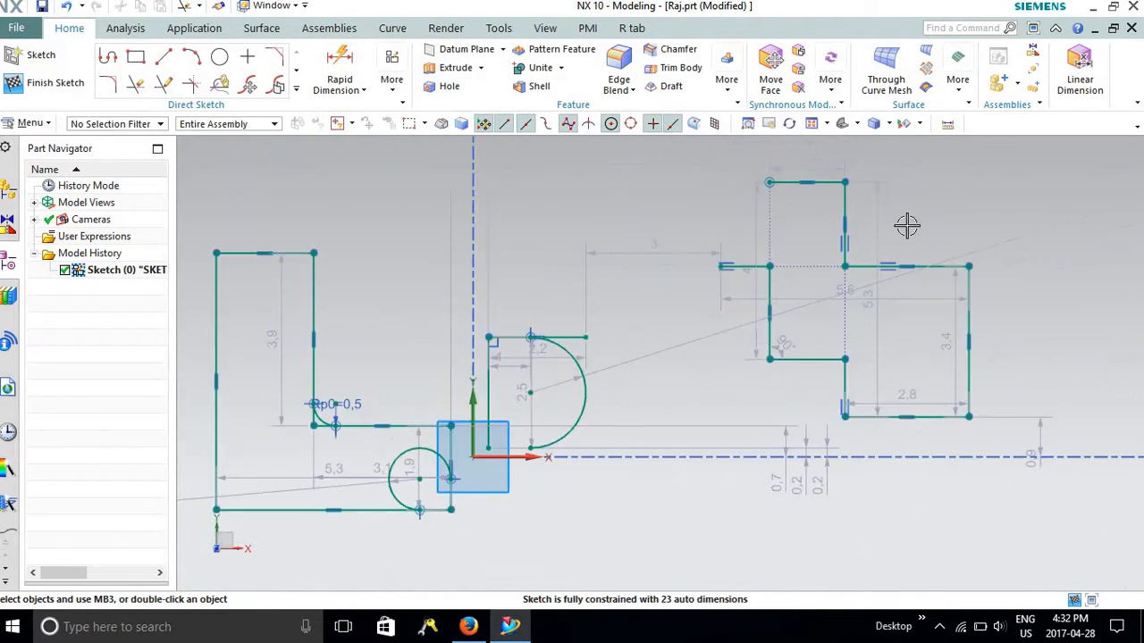
pyautogui.scroll(1, 952, 201)
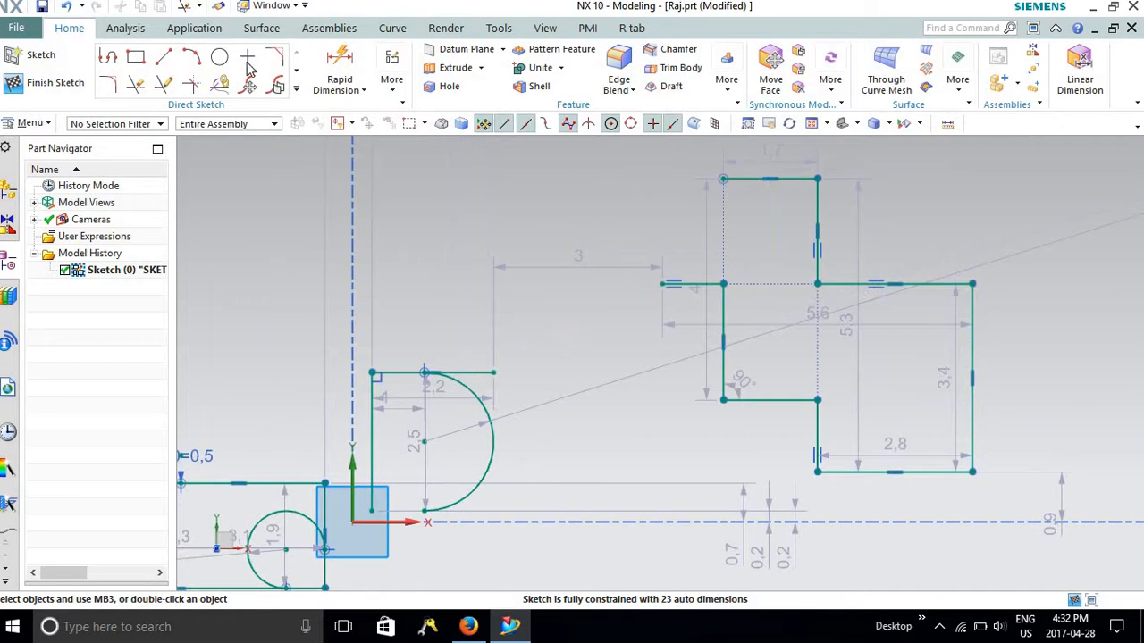
# Step: Sketch a vertical line about 6.2 long between the arc shape and the trimmed profile, about 1.2 from the profile's open horizontal end
pyautogui.click(164, 56)
pyautogui.click(596, 148)
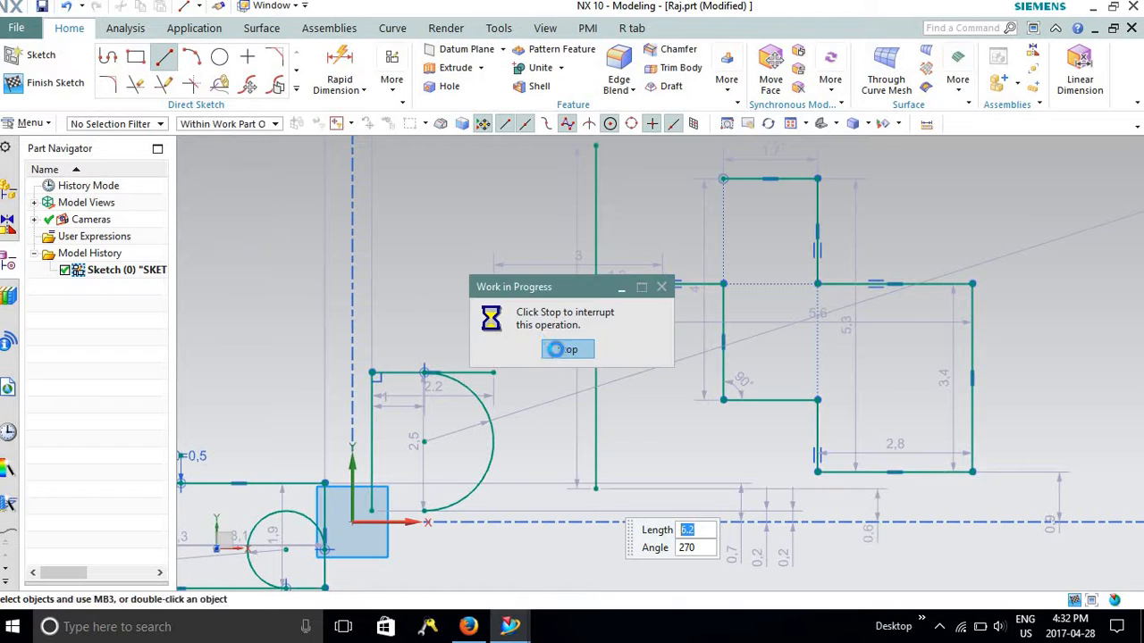
pyautogui.press('Escape')
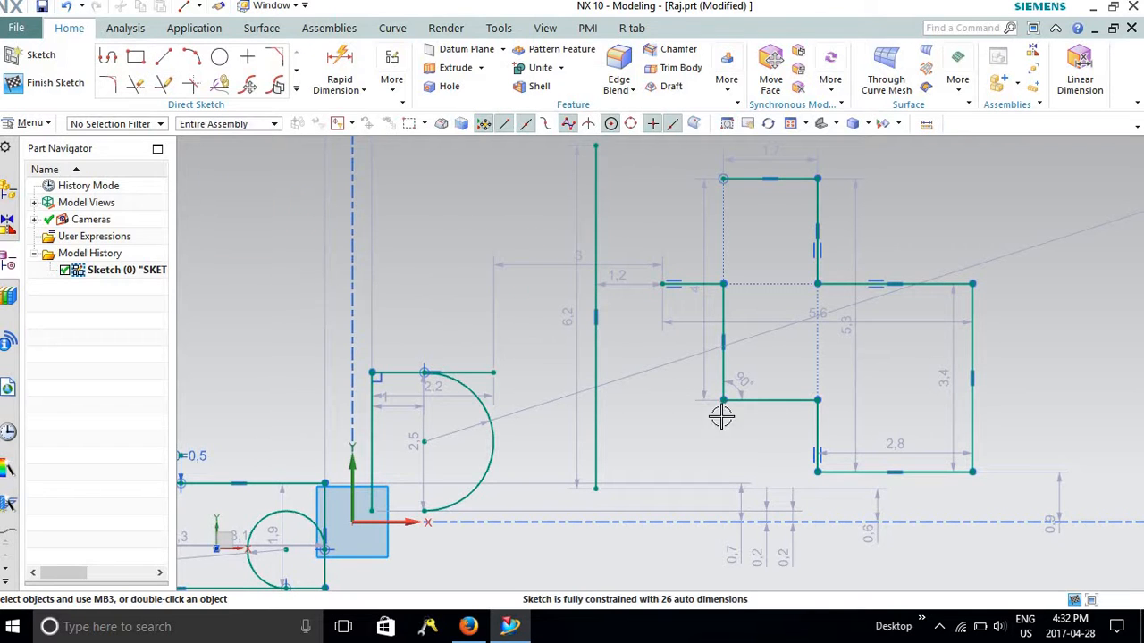
# Step: Quick Extend the trimmed profile's open horizontal line to the new vertical line and end the command
pyautogui.scroll(3, 654, 284)
pyautogui.scroll(2, 653, 281)
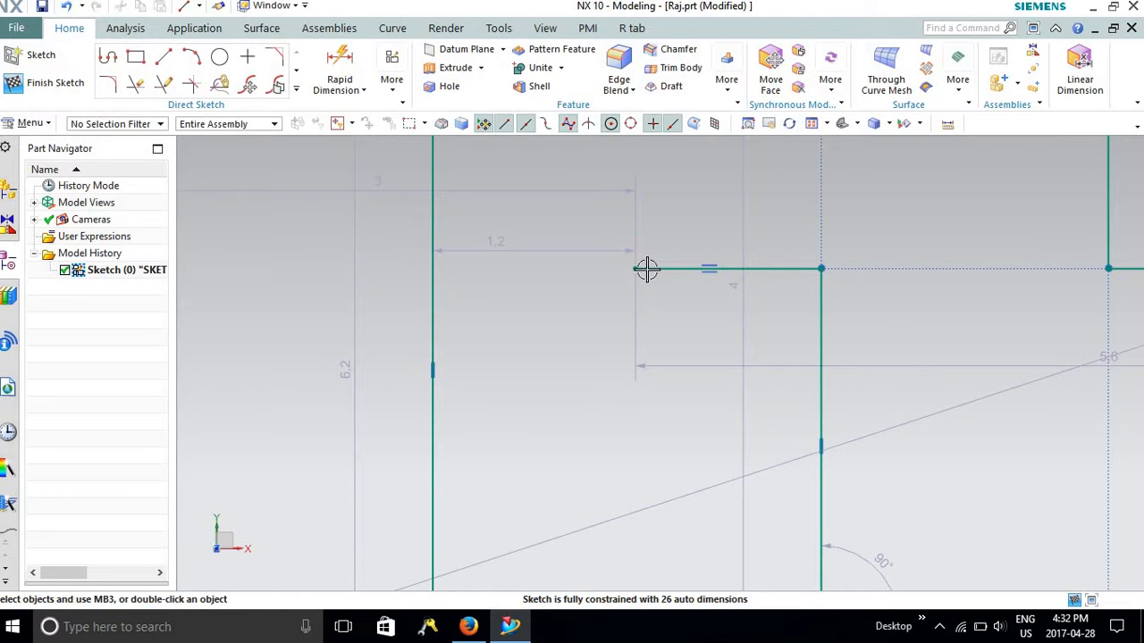
pyautogui.click(174, 85)
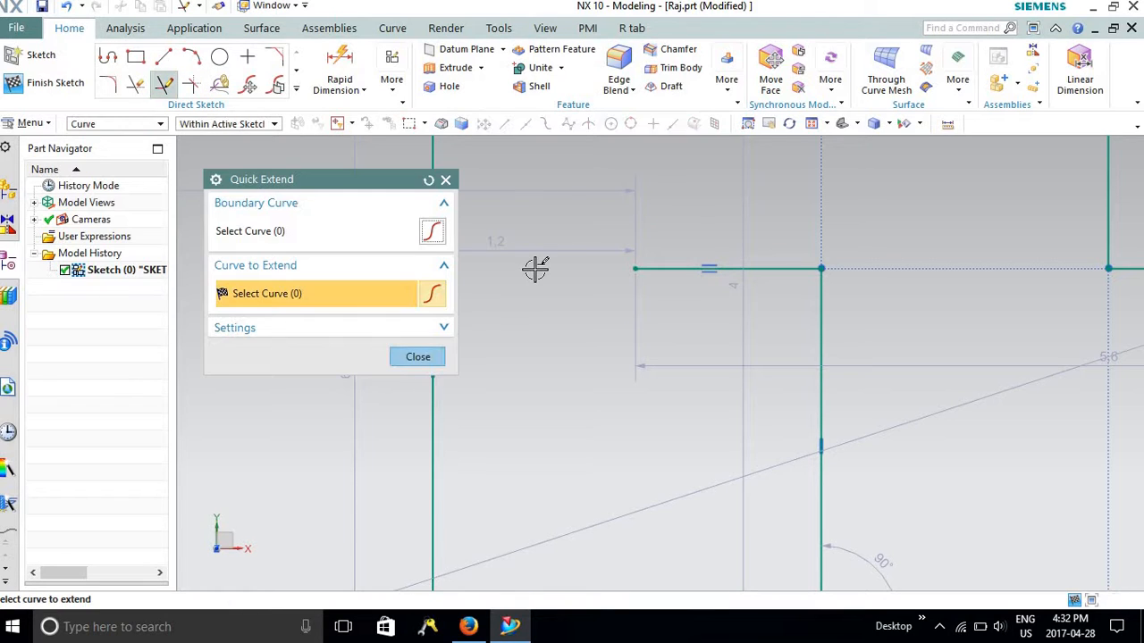
pyautogui.click(653, 268)
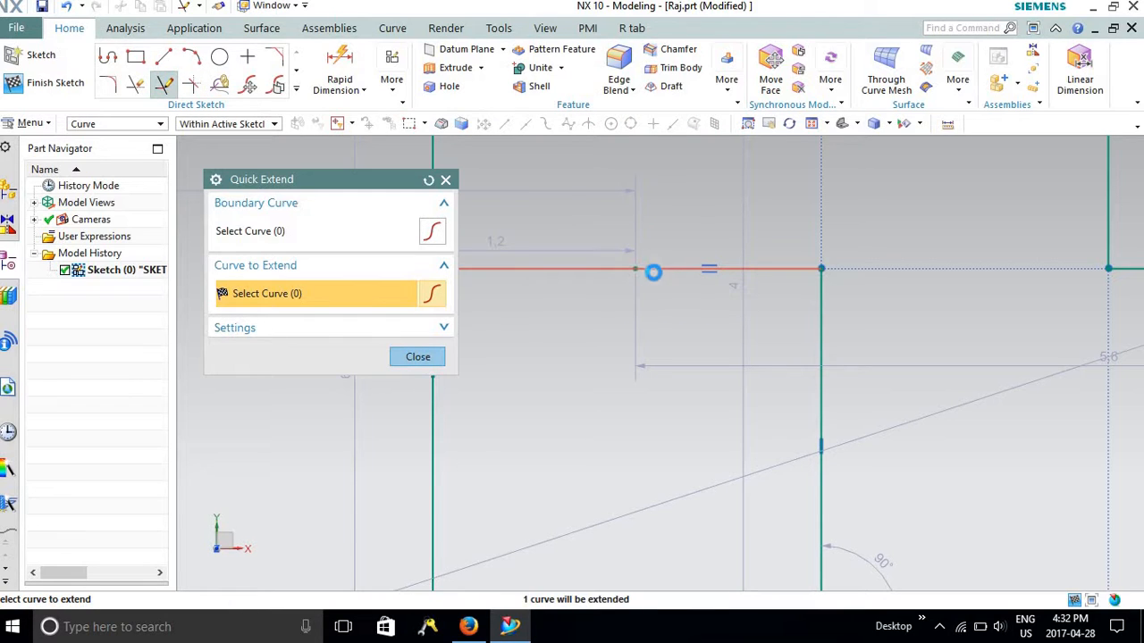
pyautogui.click(418, 354)
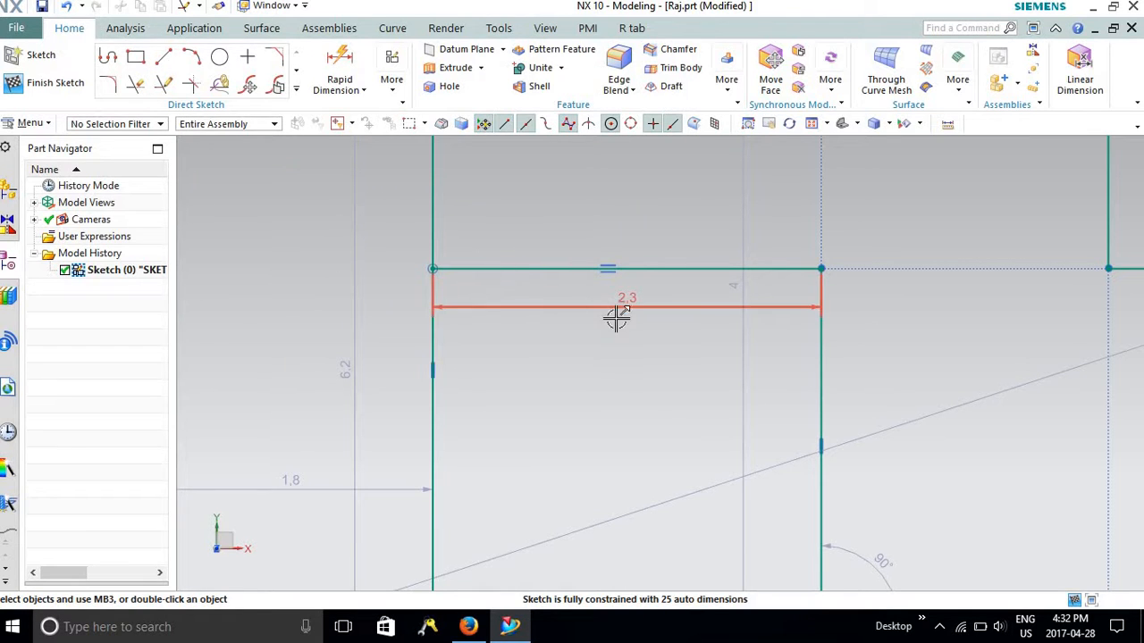
pyautogui.scroll(-5, 722, 347)
pyautogui.scroll(-3, 1054, 275)
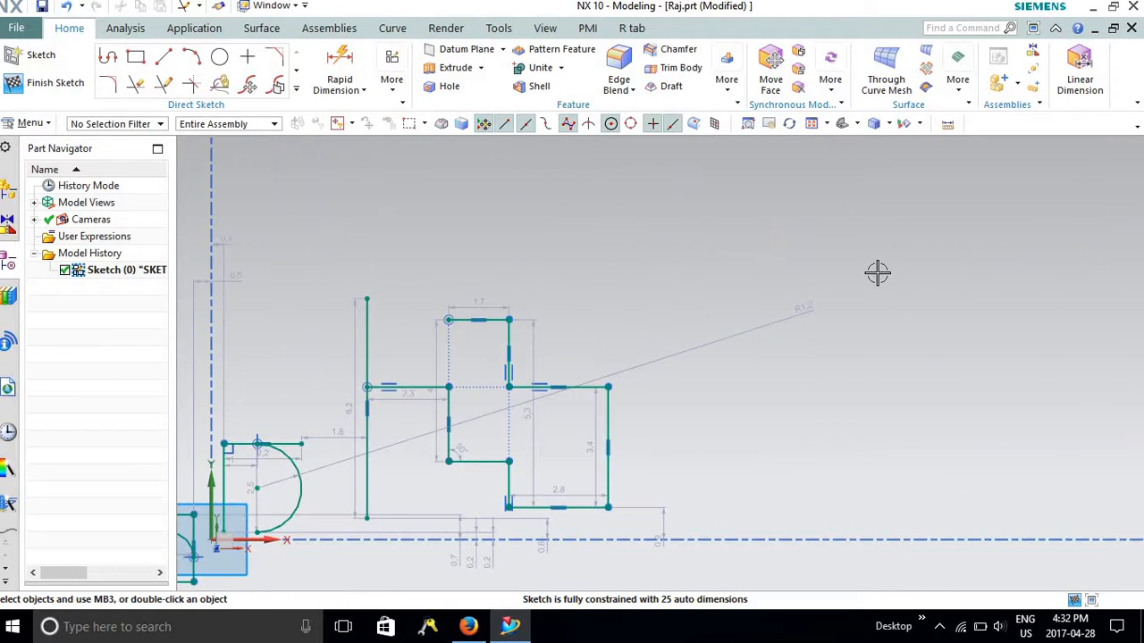
# Step: Sketch a separate vertical line about 3.7 long, about 3.4 beyond the profile's upper-right corner
pyautogui.scroll(6, 900, 310)
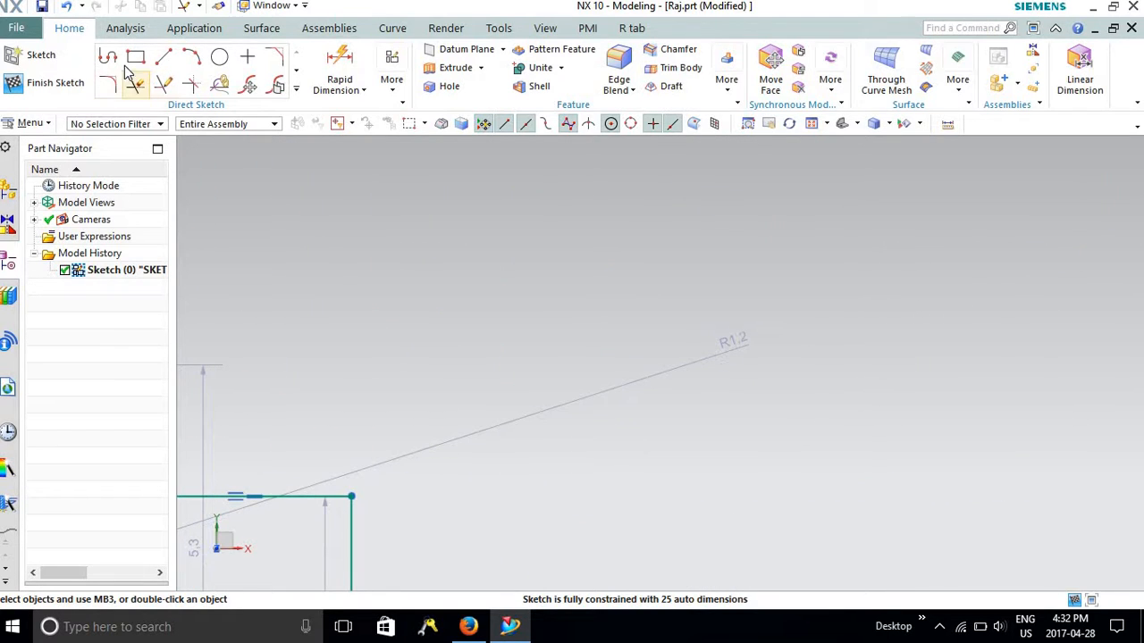
pyautogui.click(164, 56)
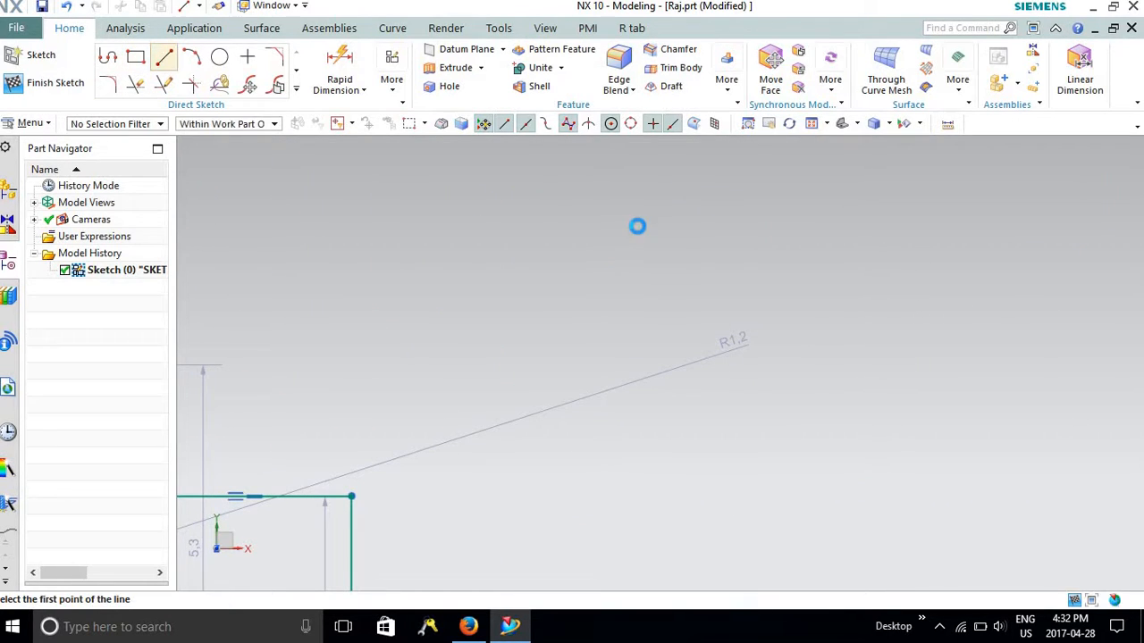
pyautogui.click(587, 216)
pyautogui.press('Return')
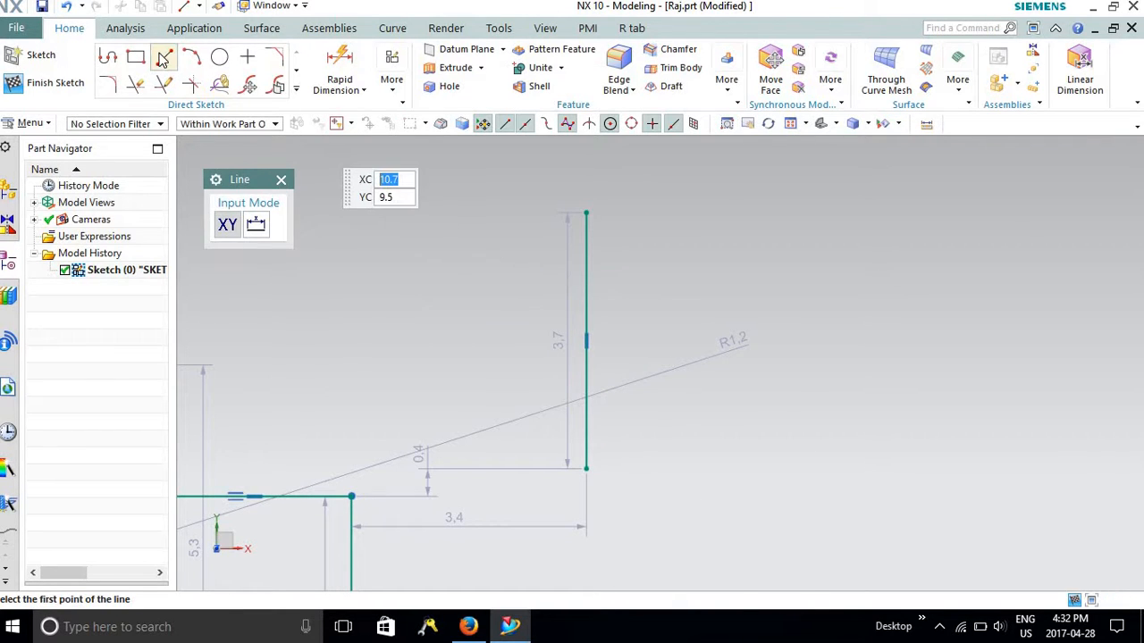
pyautogui.press('Escape')
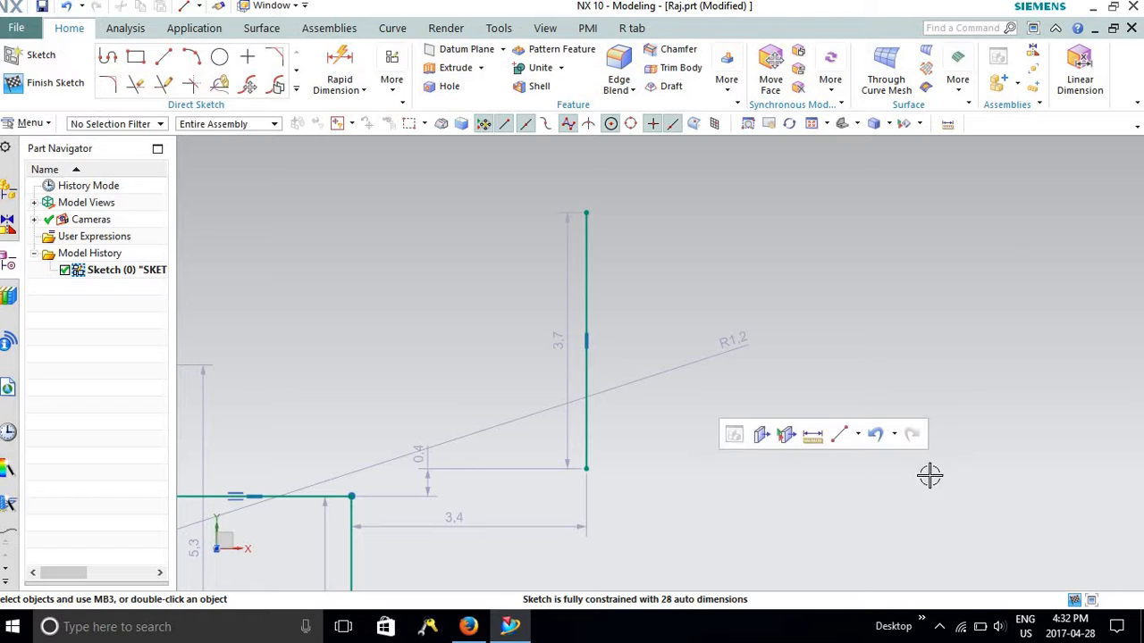
# Step: Sketch a separate horizontal line about 3.4 long, starting about 1.6 to the right of the new vertical line near its lower end
pyautogui.click(164, 56)
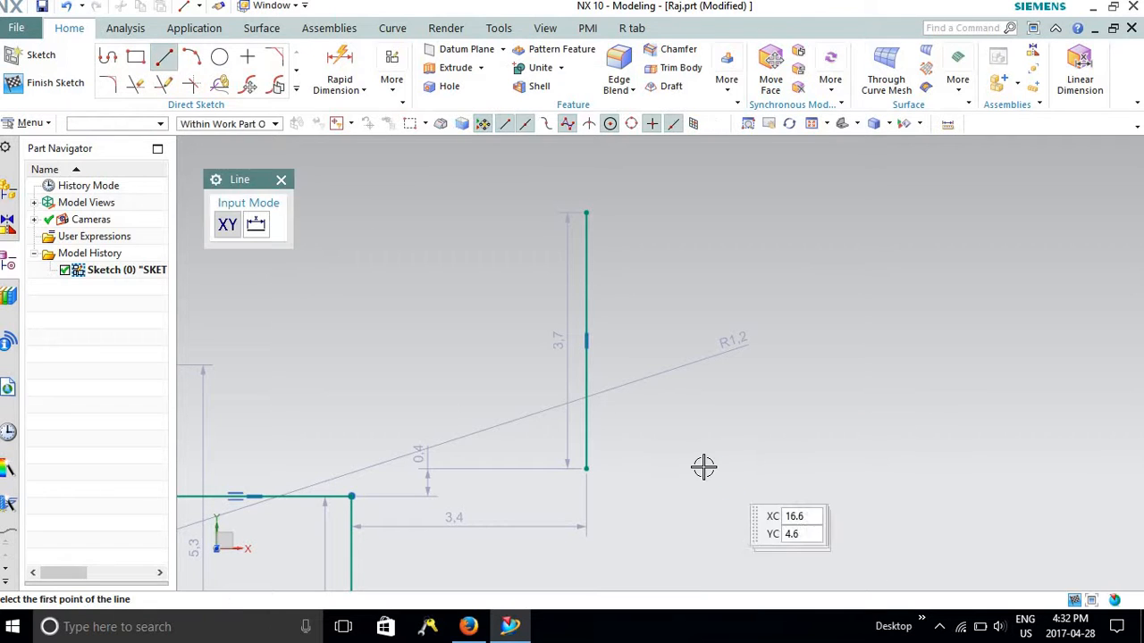
pyautogui.click(698, 463)
pyautogui.click(934, 466)
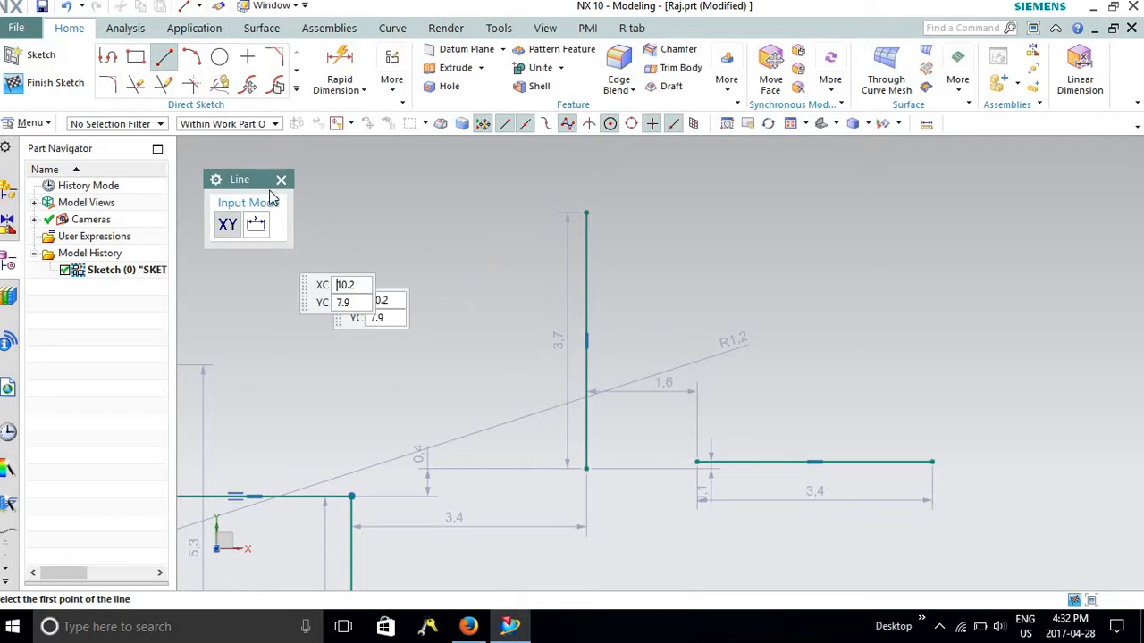
pyautogui.click(281, 180)
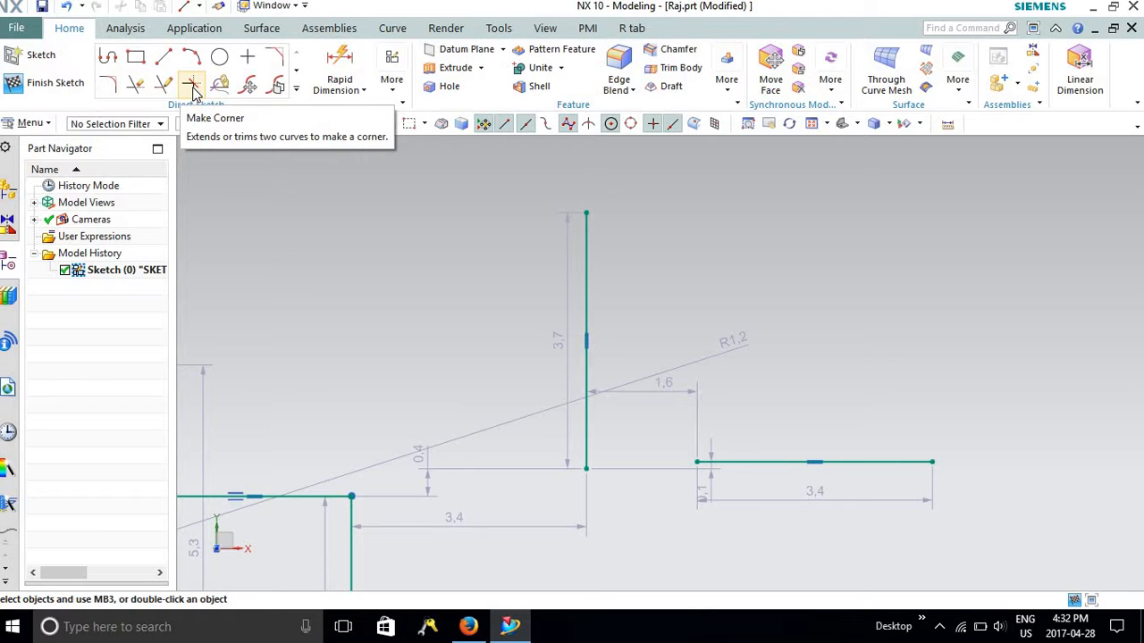
# Step: Use Make Corner to join the separate vertical line and the horizontal line into an L-shaped corner, and end the command
pyautogui.click(192, 87)
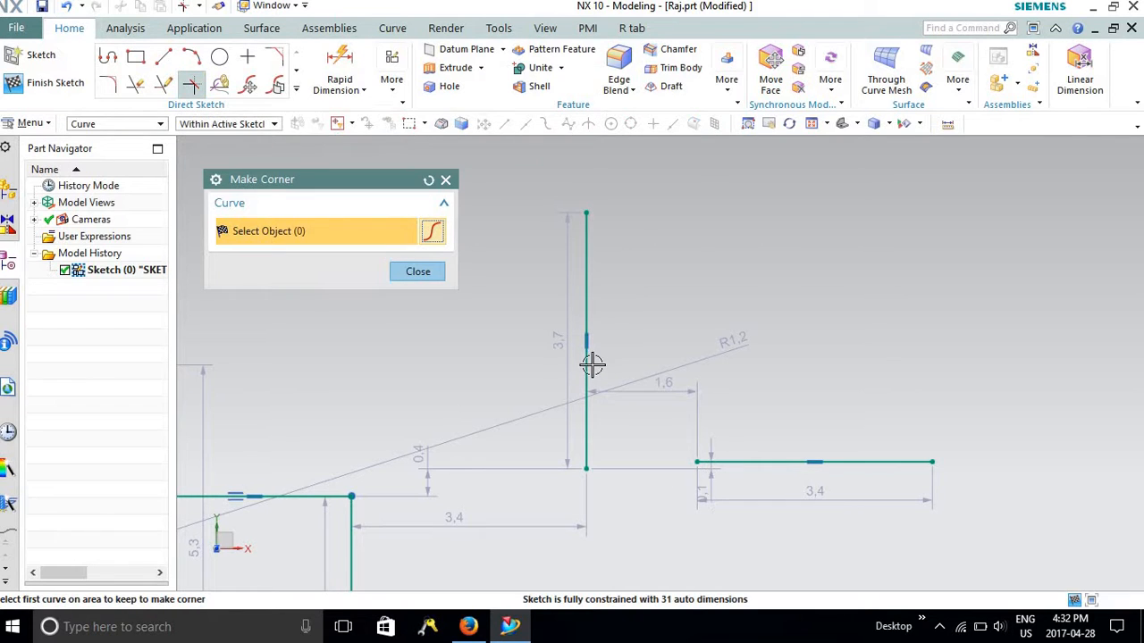
pyautogui.click(587, 370)
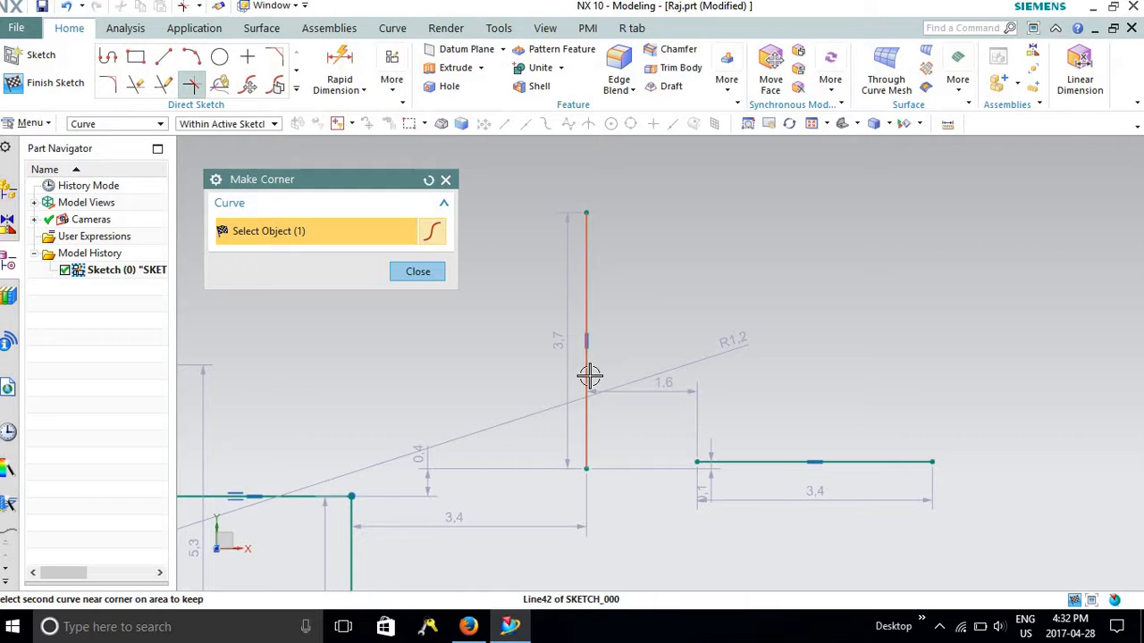
pyautogui.click(729, 462)
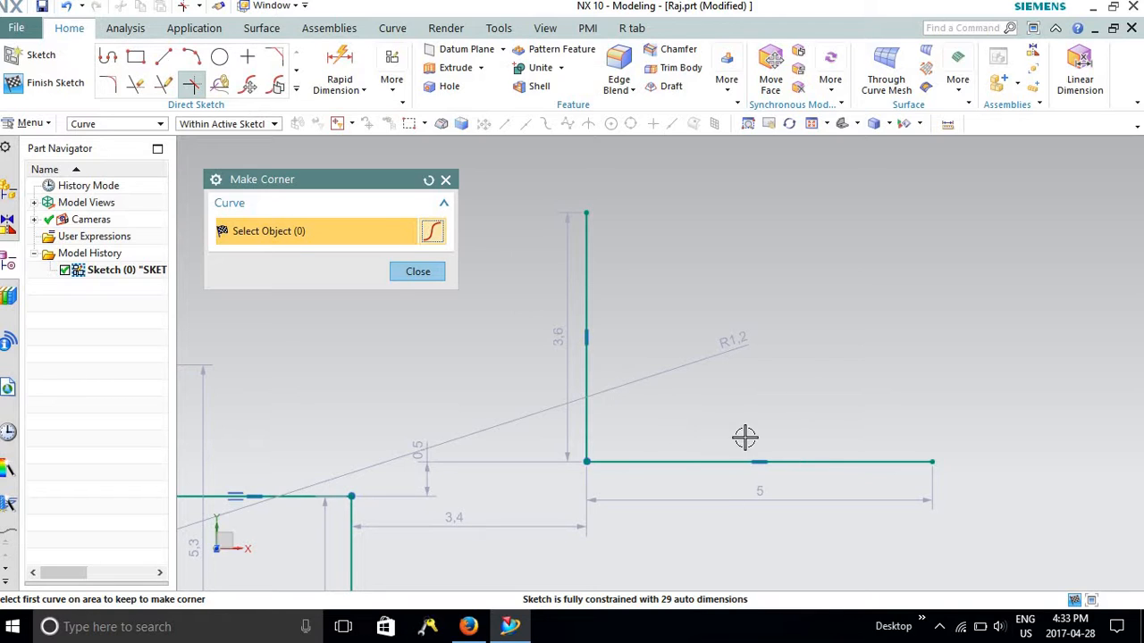
pyautogui.click(412, 274)
# Step: Examine the finished corner, the whole sketch and the full set of direct sketch commands, and minimize the modeling window
pyautogui.scroll(-3, 942, 437)
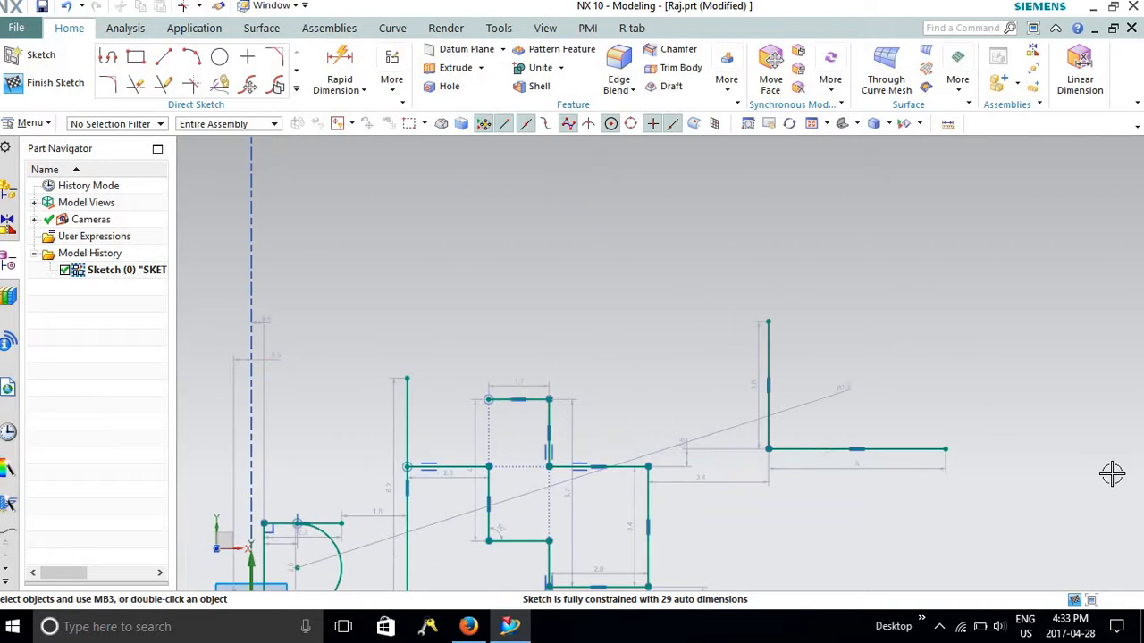
pyautogui.scroll(2, 1096, 460)
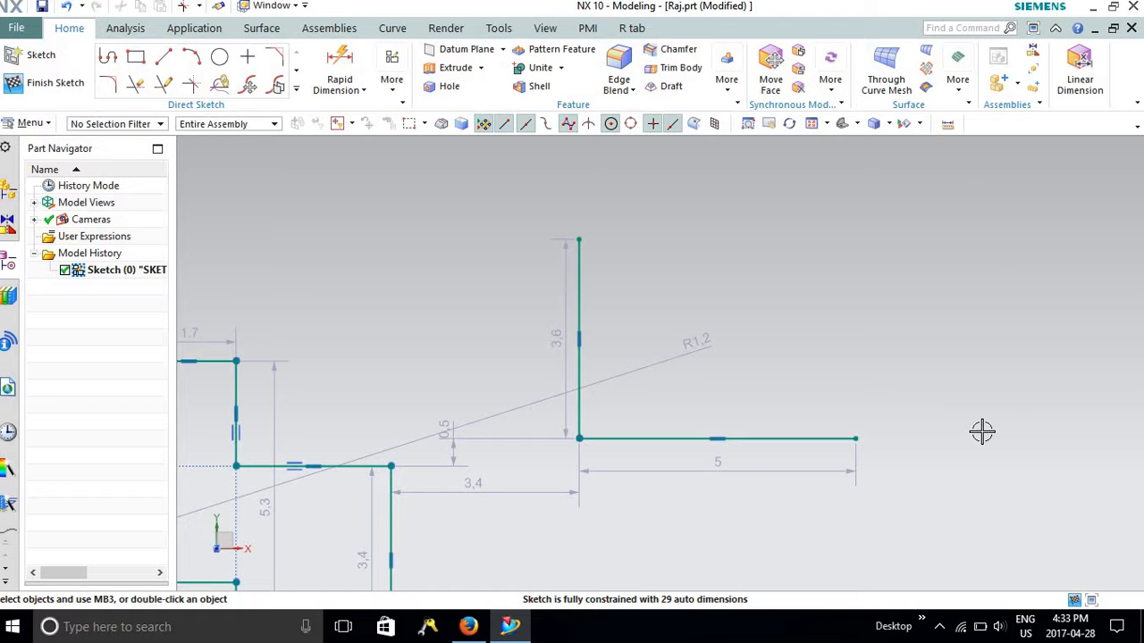
pyautogui.scroll(-1, 972, 437)
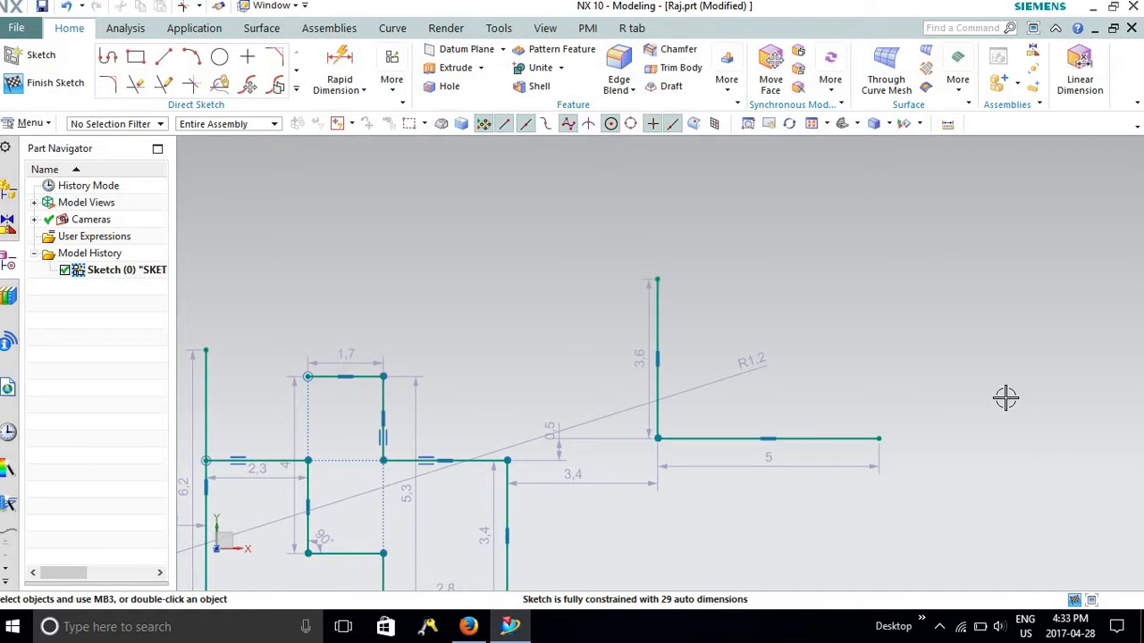
pyautogui.scroll(-1, 995, 380)
pyautogui.scroll(-3, 677, 524)
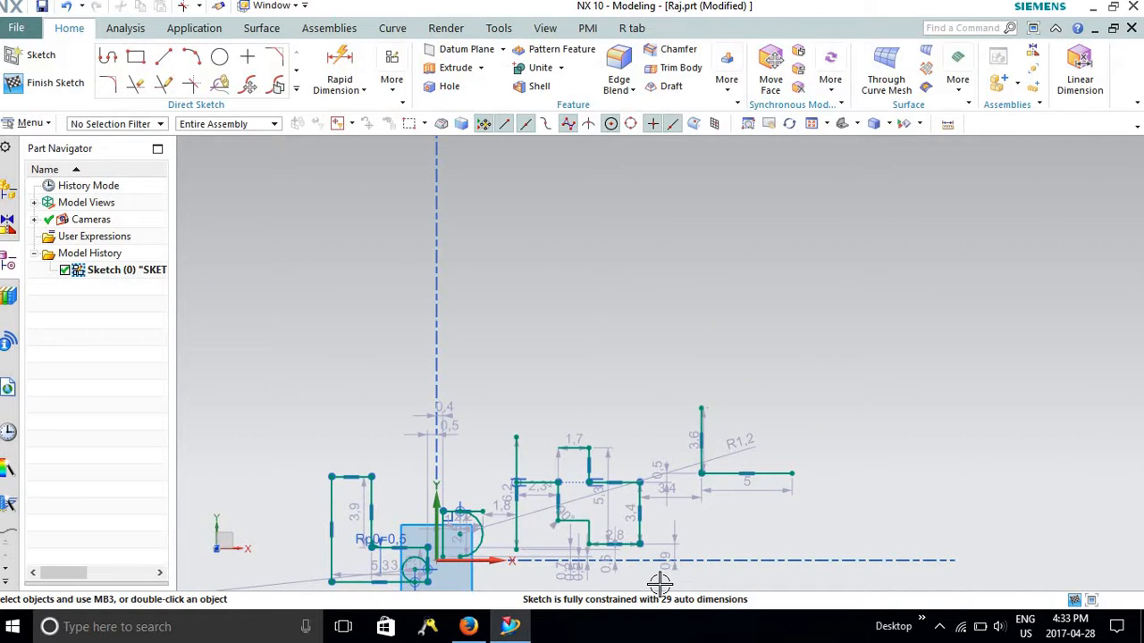
pyautogui.click(297, 93)
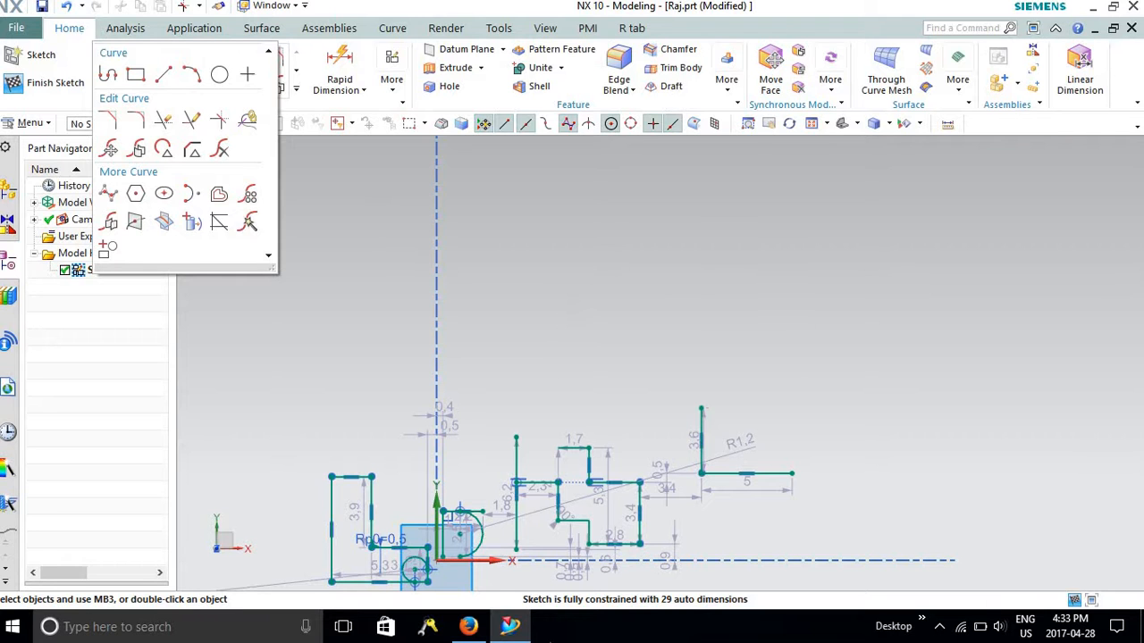
pyautogui.click(522, 630)
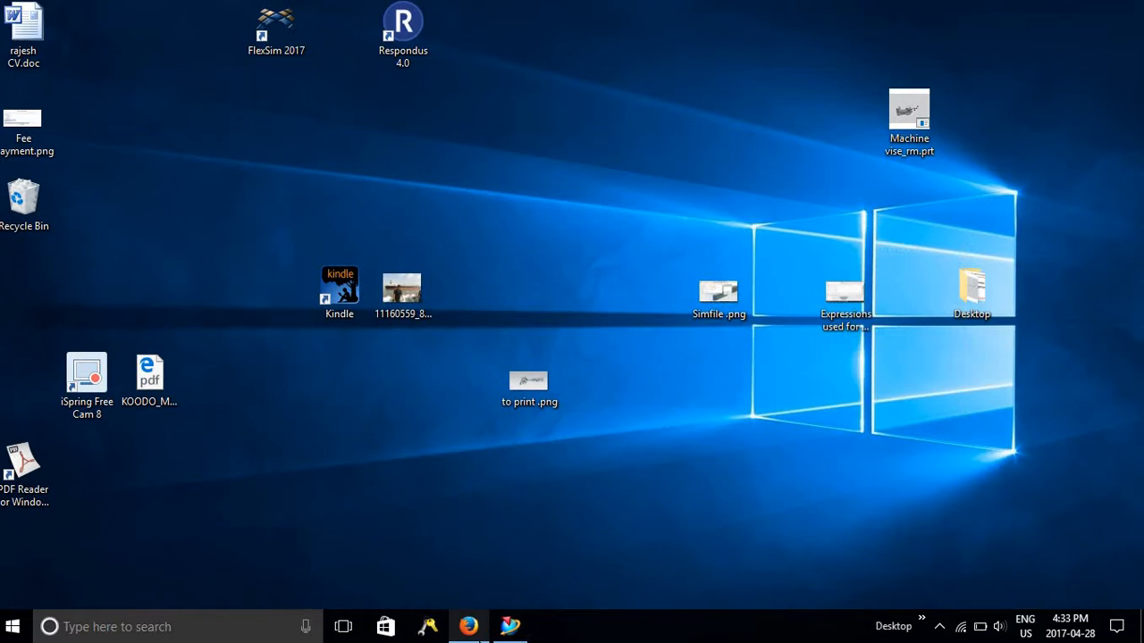